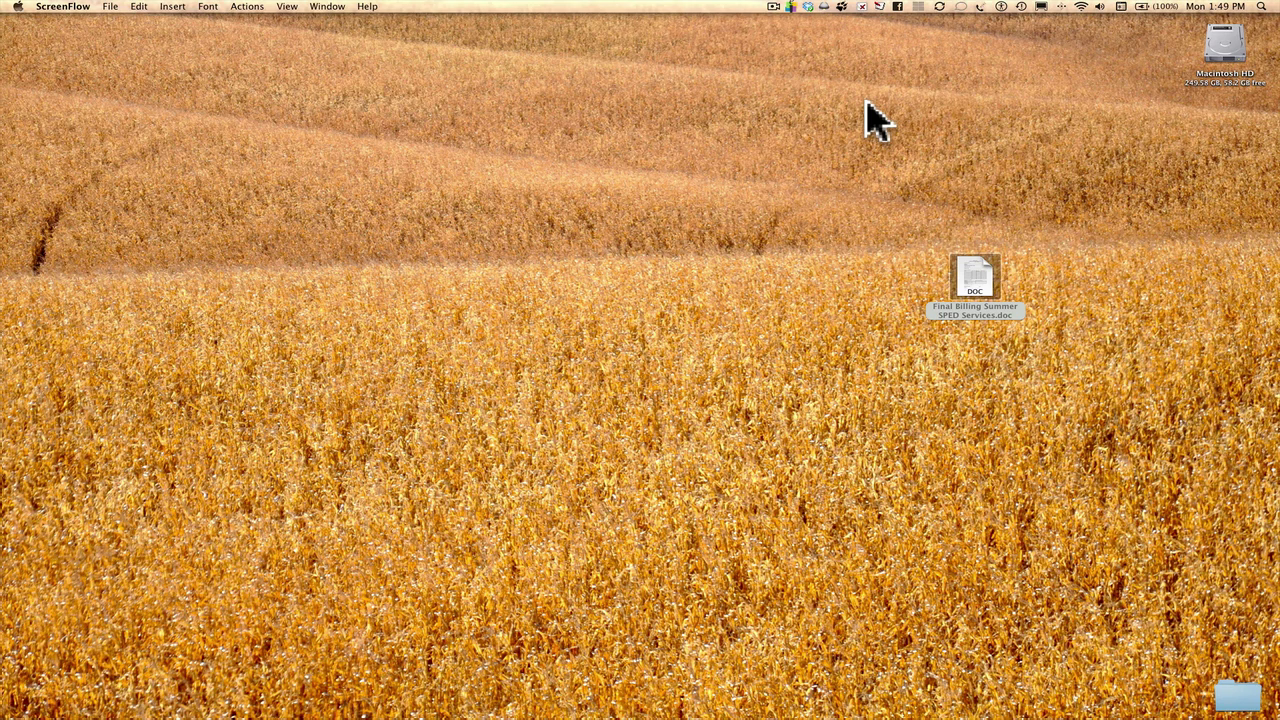
# Step: Open Final Billing Summer SPED Services.doc and export it through the print options as a PDF on the Desktop
pyautogui.doubleClick(982, 286)
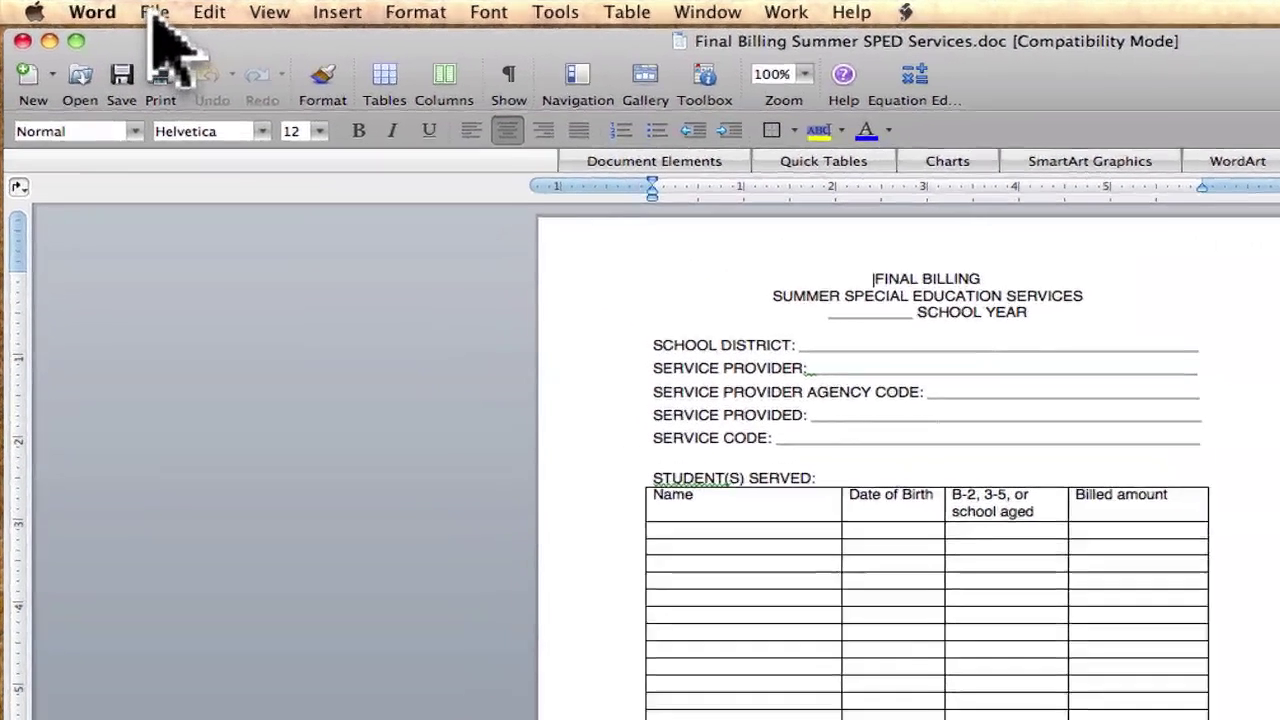
pyautogui.click(155, 13)
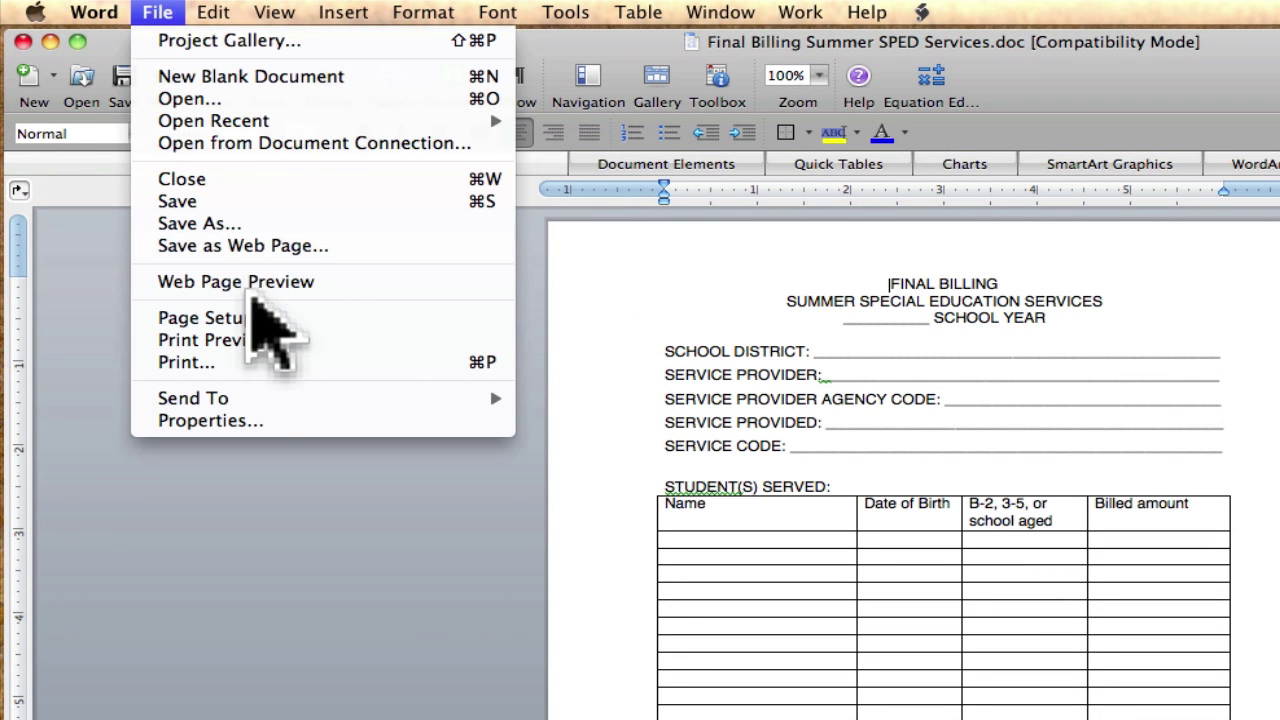
pyautogui.click(232, 366)
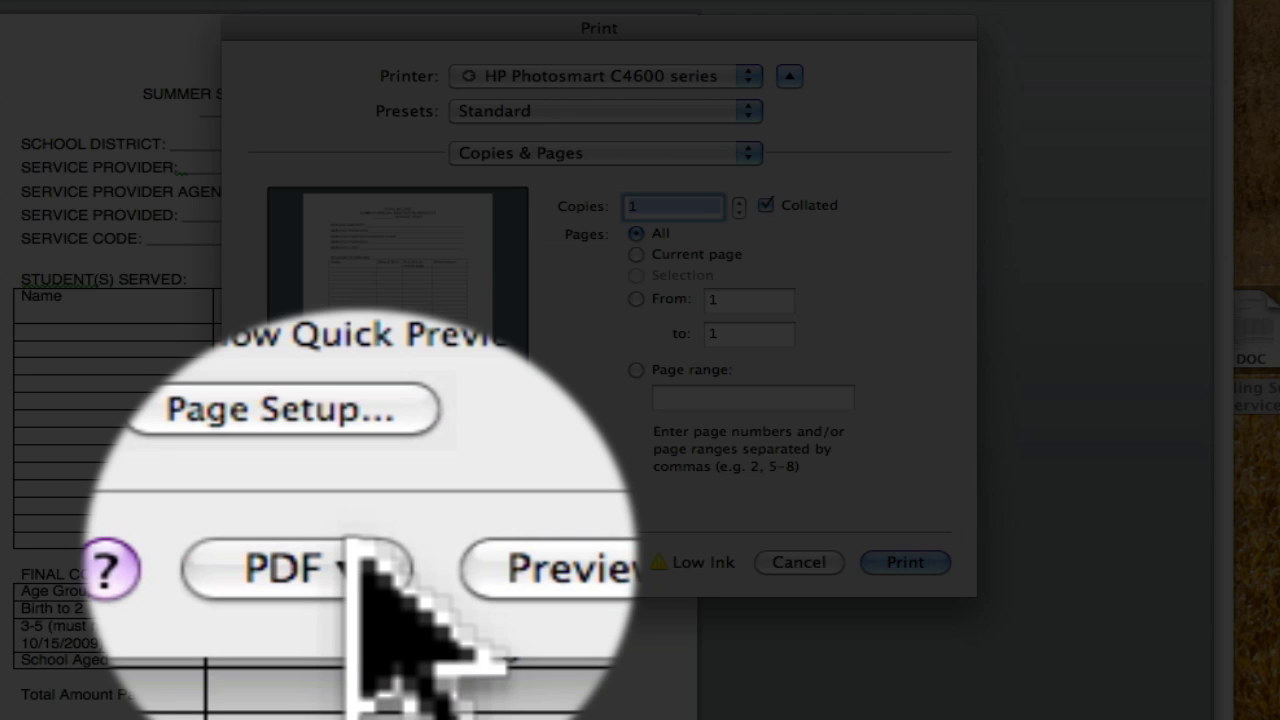
pyautogui.click(345, 562)
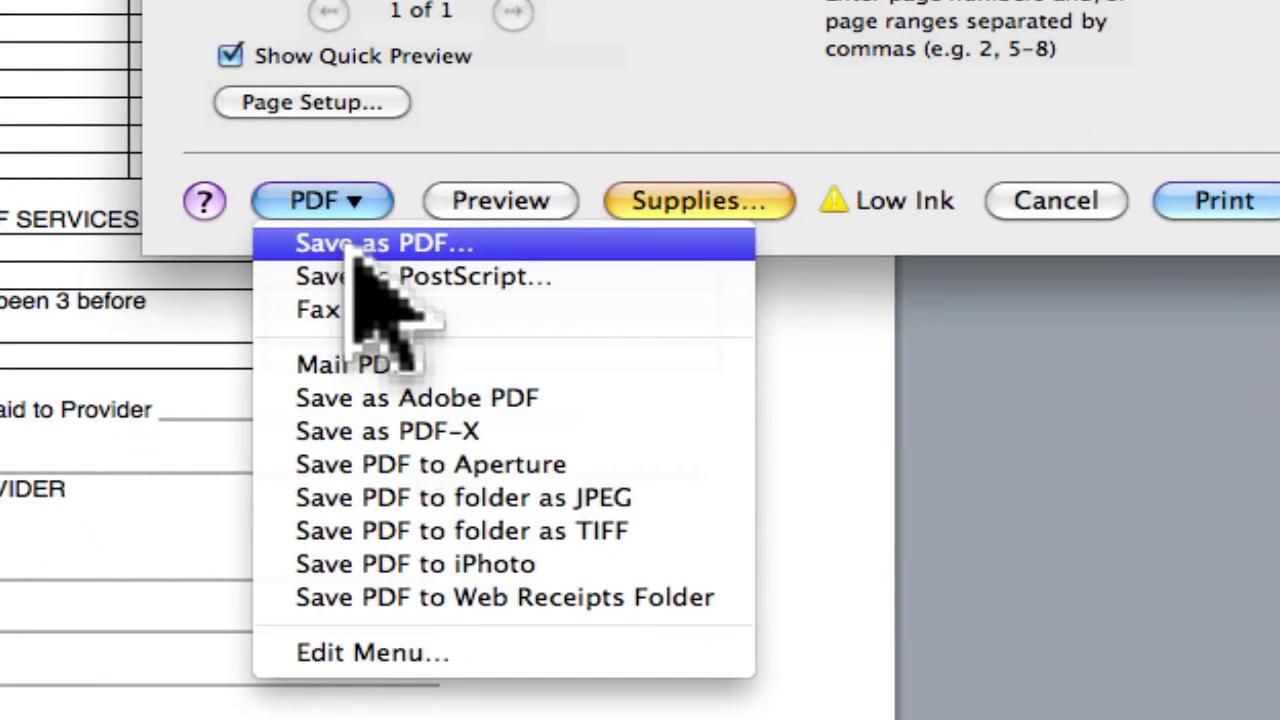
pyautogui.click(358, 590)
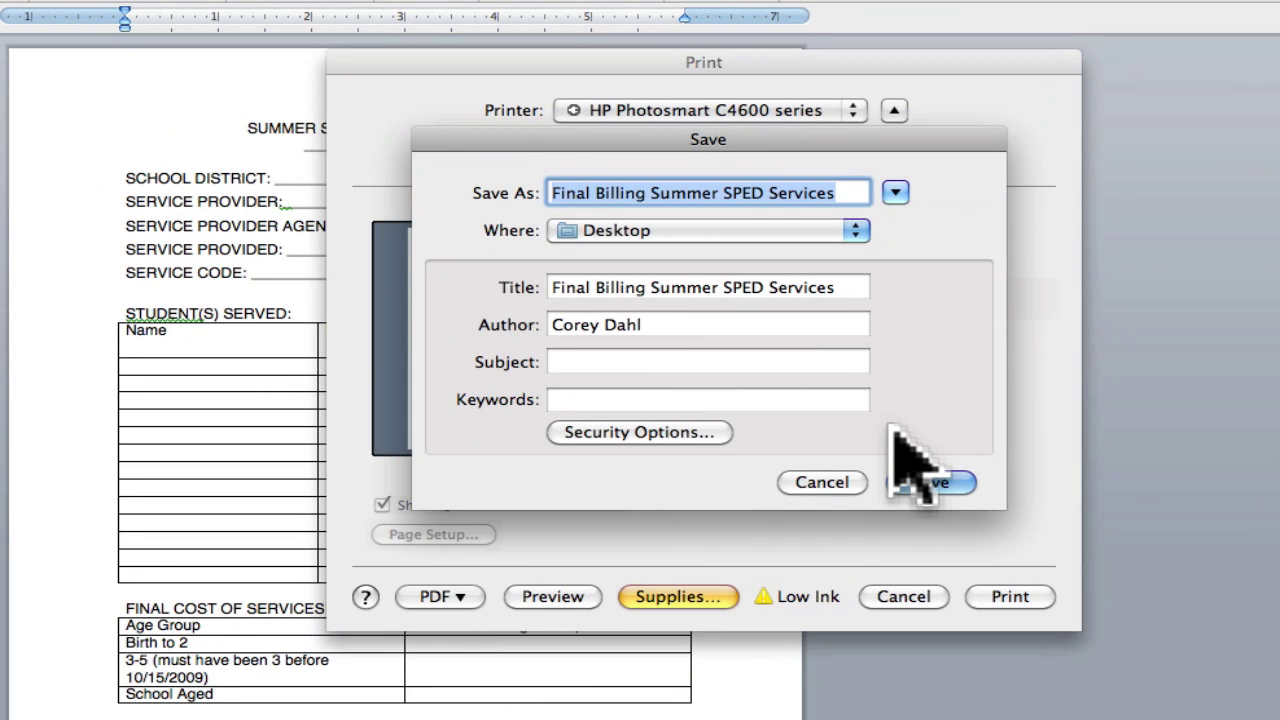
pyautogui.click(915, 480)
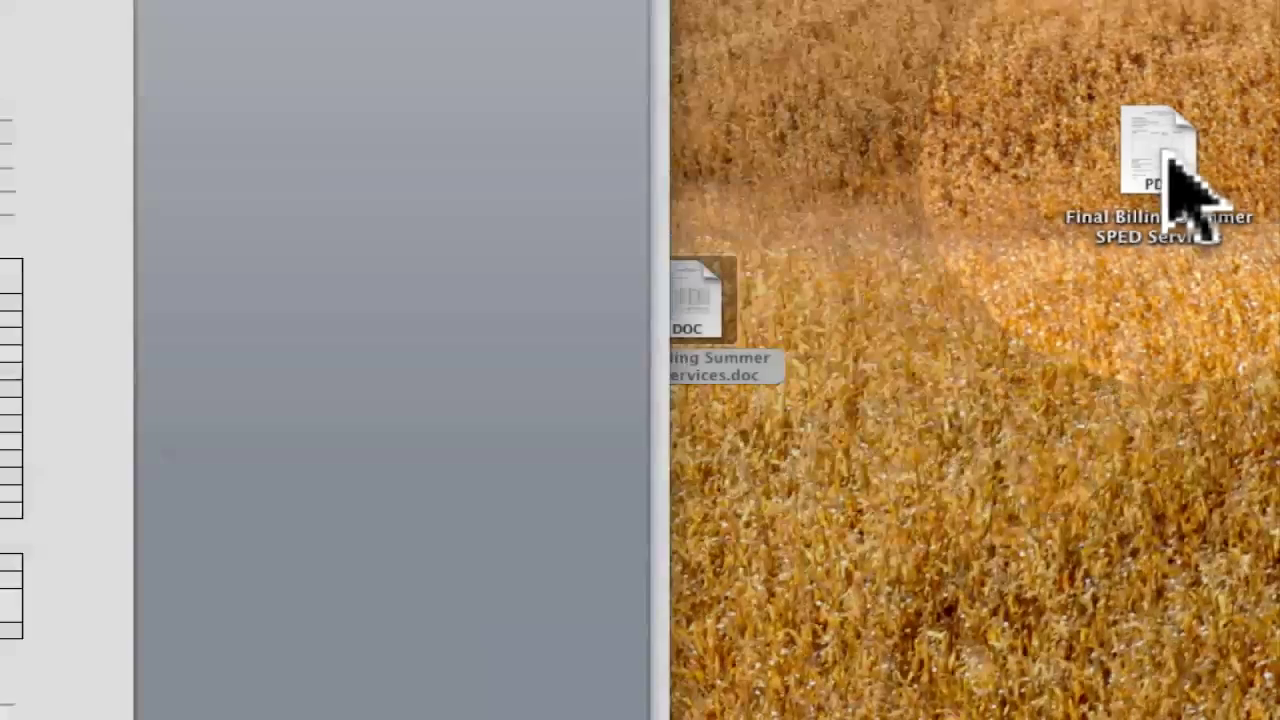
# Step: Open the exported Final Billing Summer SPED Services PDF in Acrobat and close the original Word document
pyautogui.doubleClick(1170, 160)
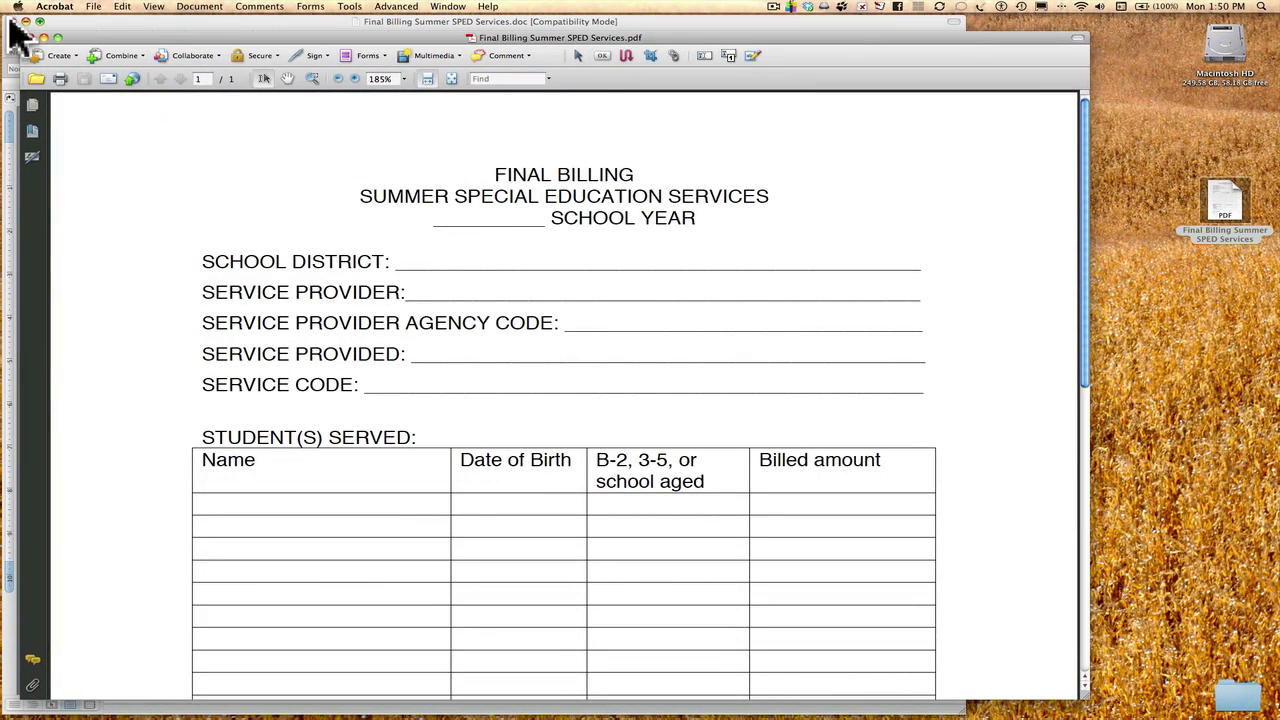
pyautogui.click(13, 21)
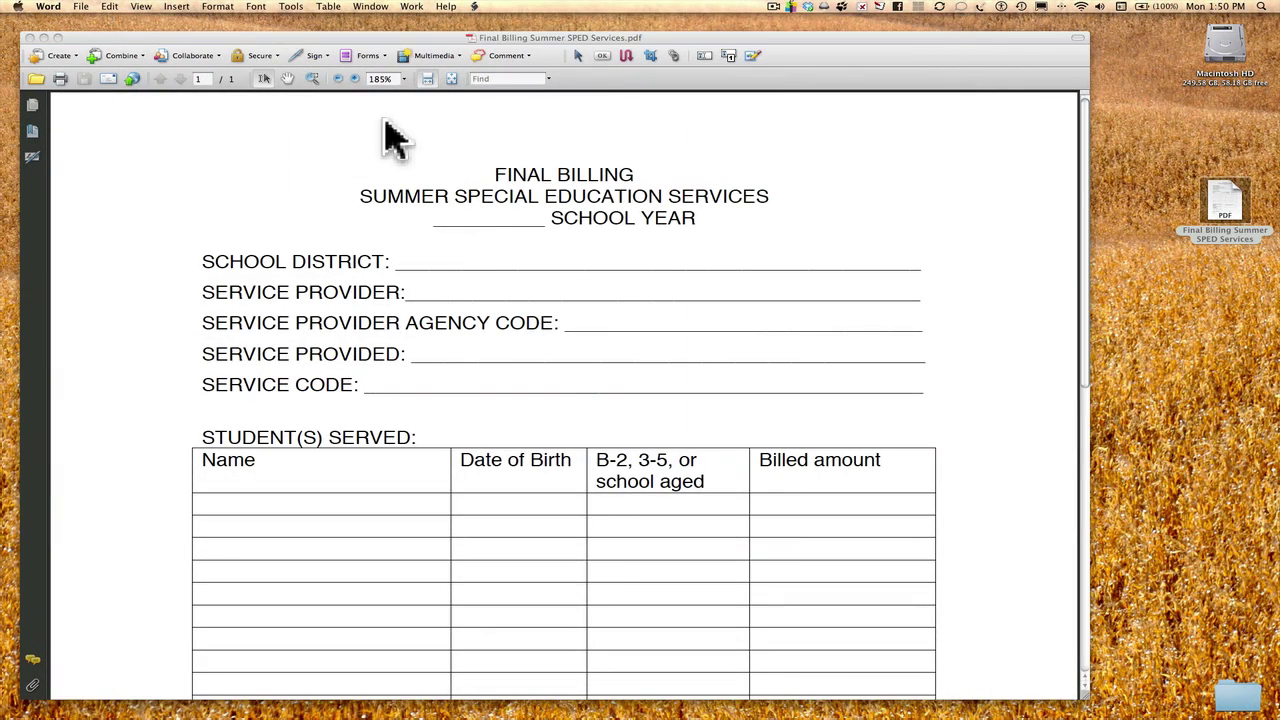
pyautogui.click(414, 260)
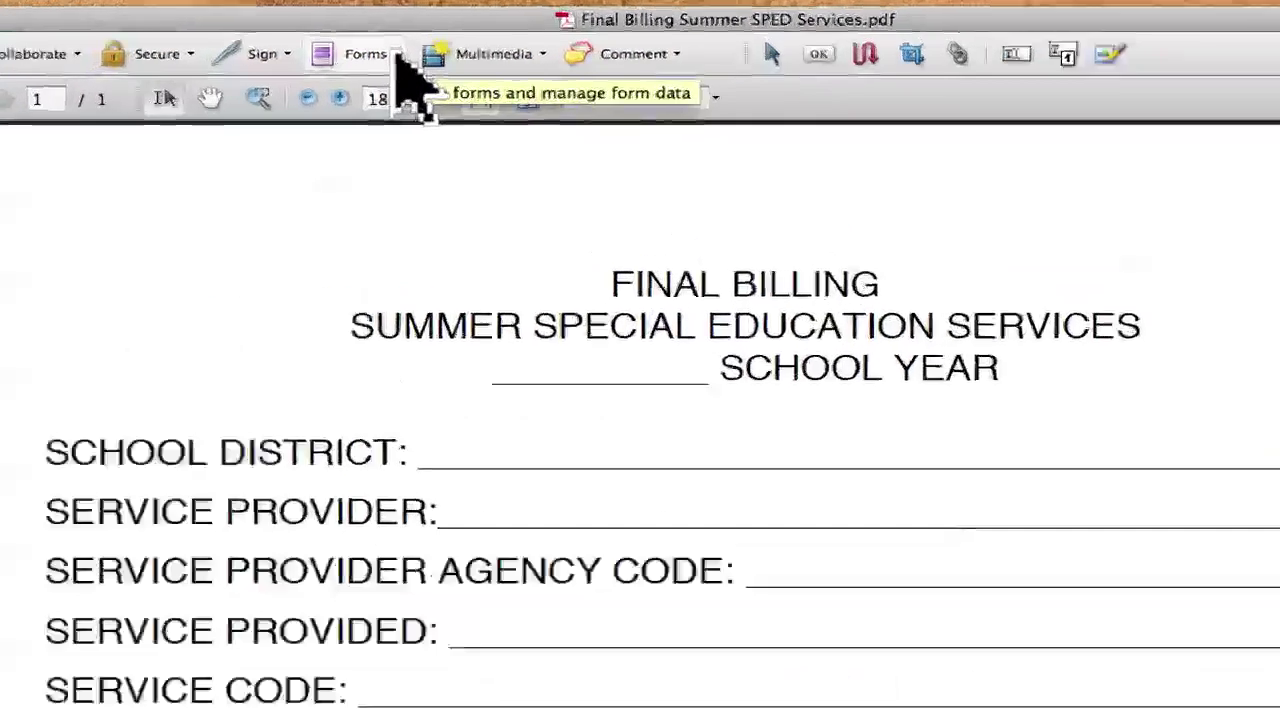
# Step: Start the Form Wizard and choose to start with a PDF document
pyautogui.click(404, 22)
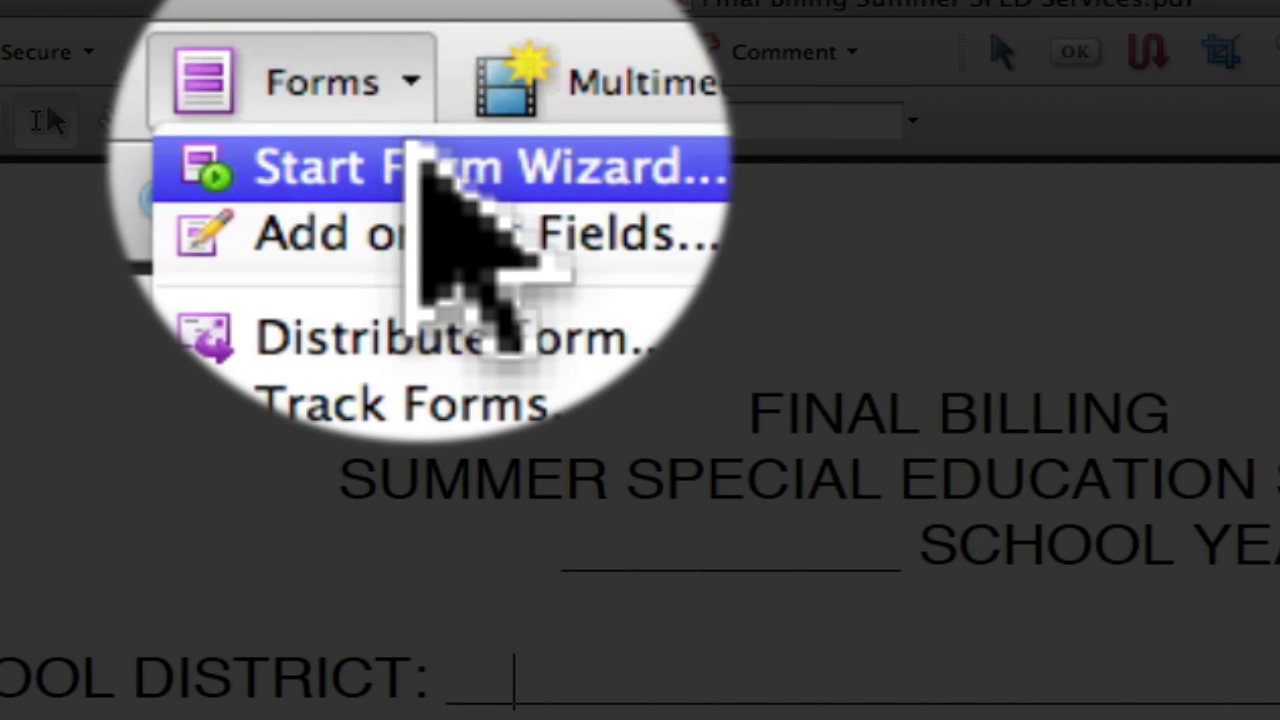
pyautogui.click(415, 162)
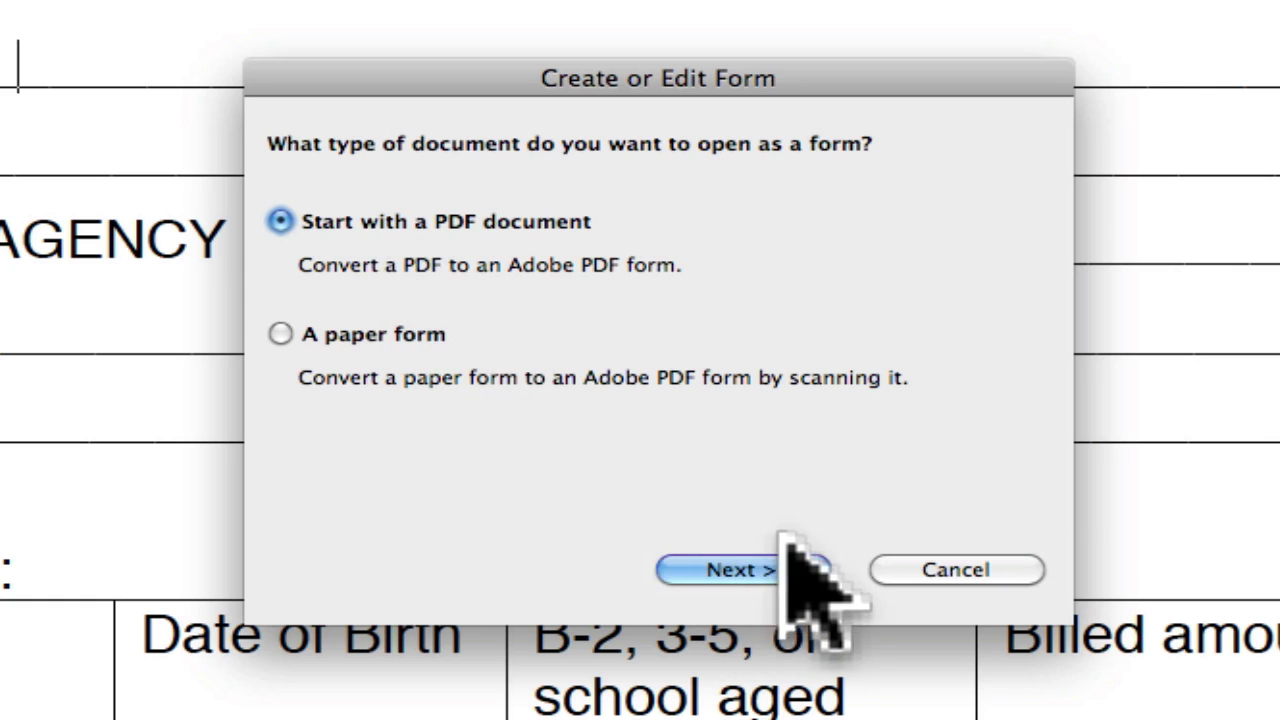
pyautogui.click(732, 572)
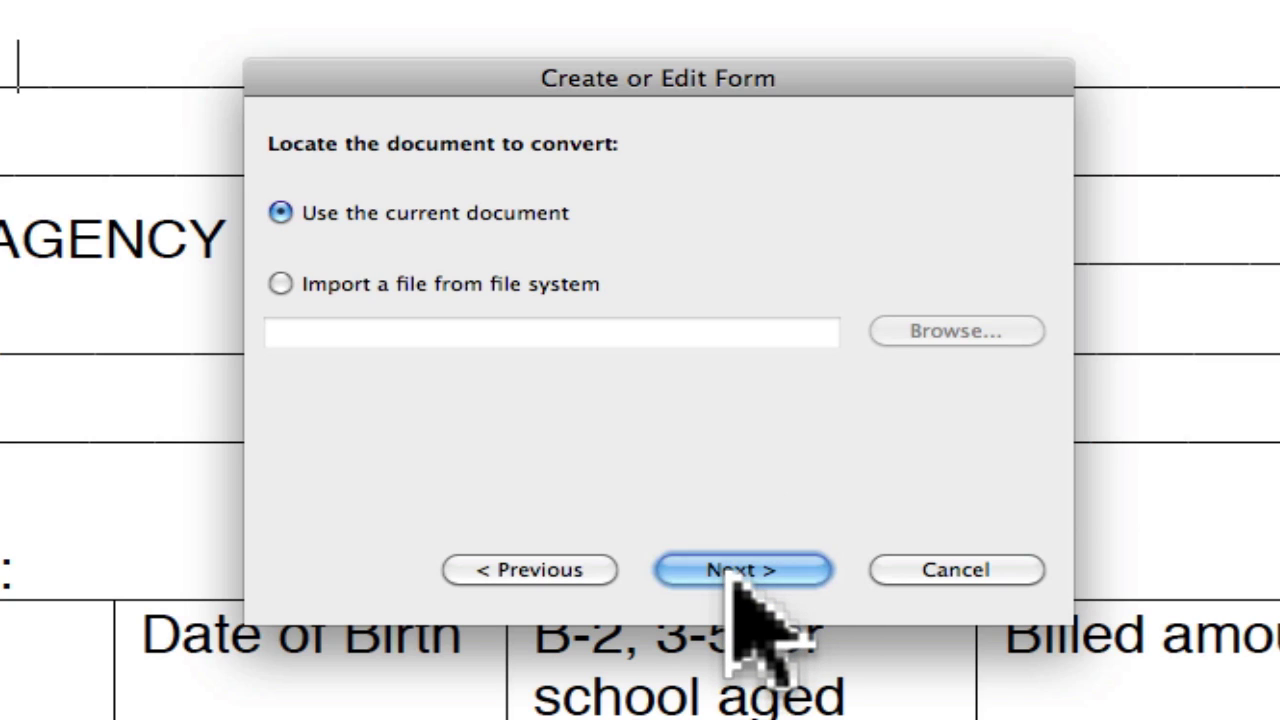
# Step: Import the Final Billing Summer SPED Services PDF from the Desktop, convert it to a form and dismiss the form editing welcome message
pyautogui.click(278, 284)
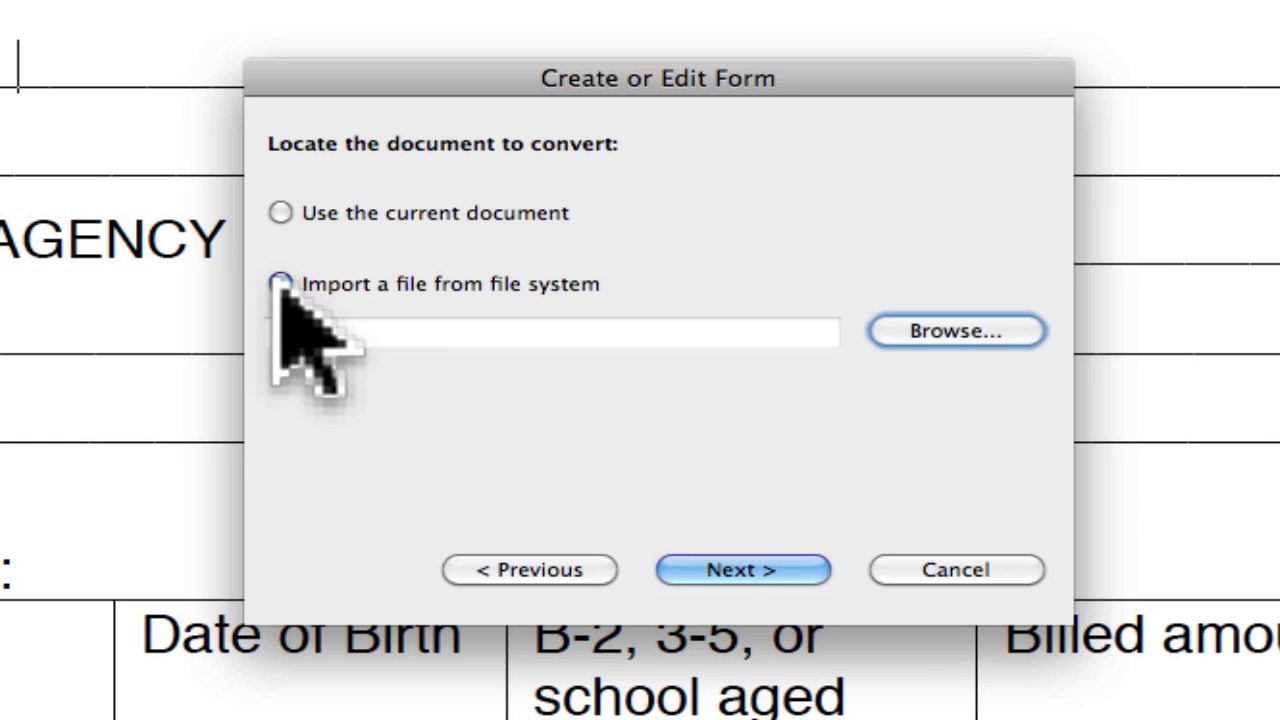
pyautogui.click(985, 332)
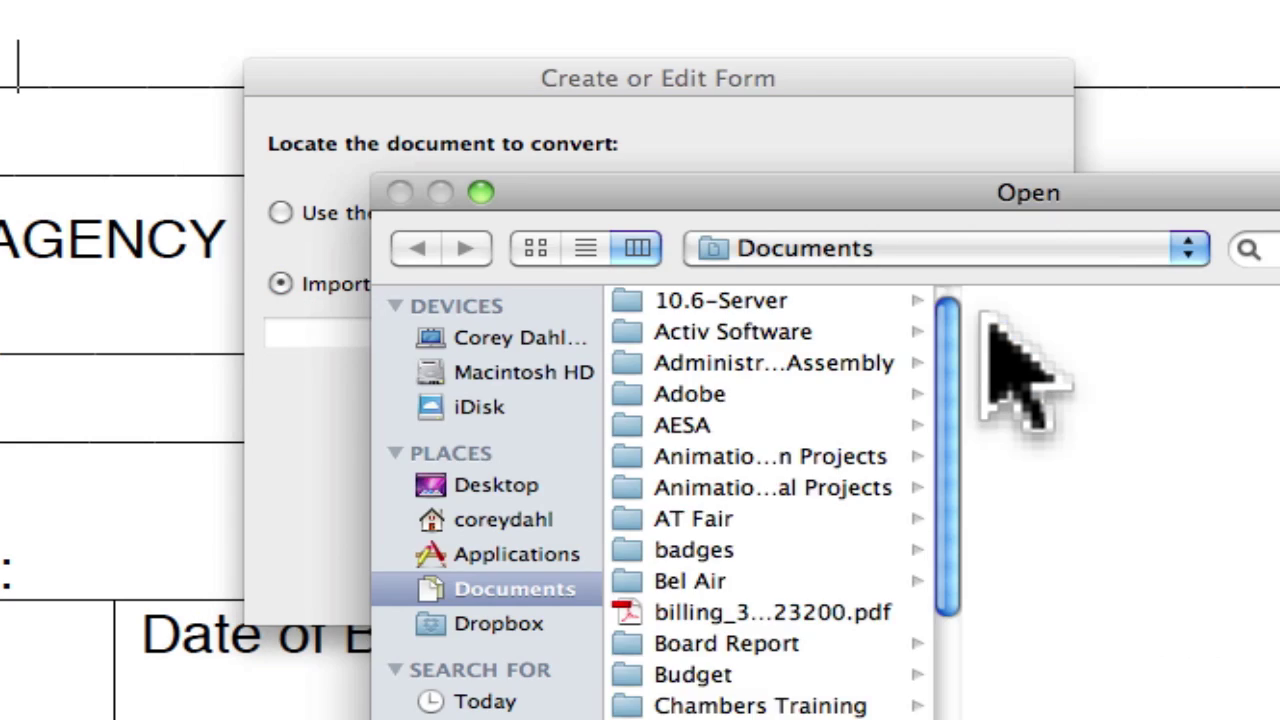
pyautogui.click(1188, 252)
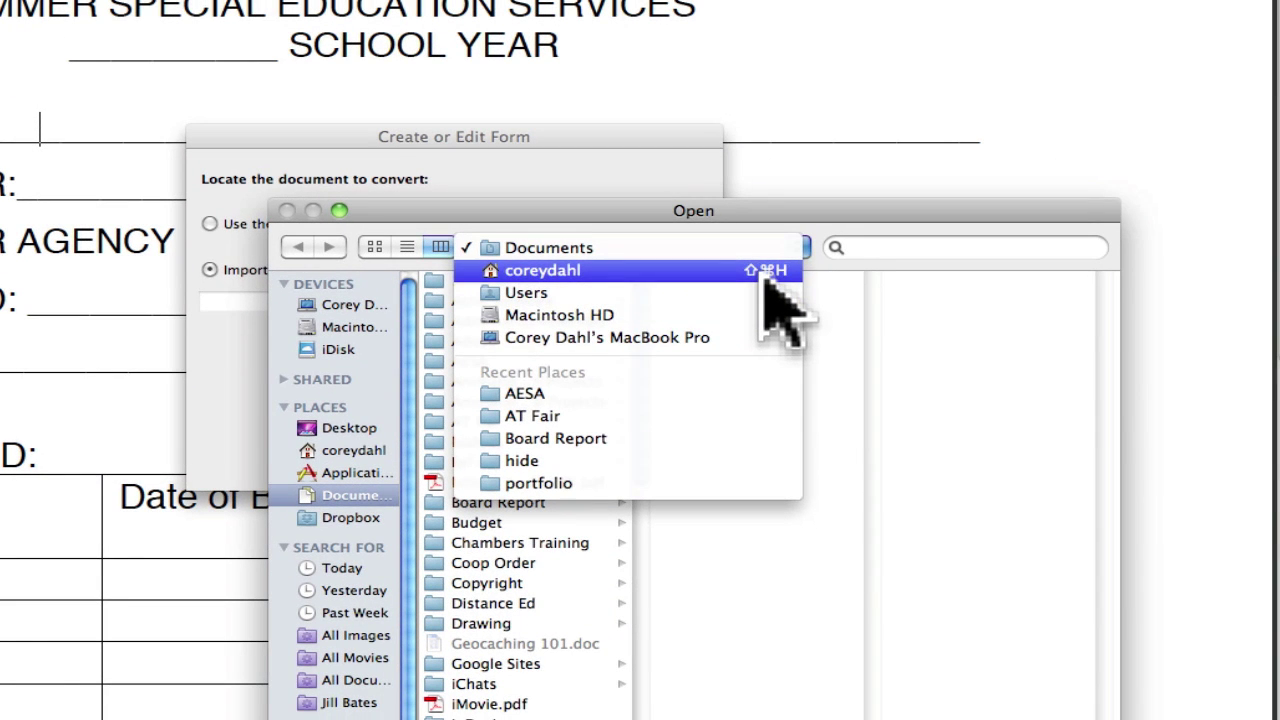
pyautogui.click(766, 279)
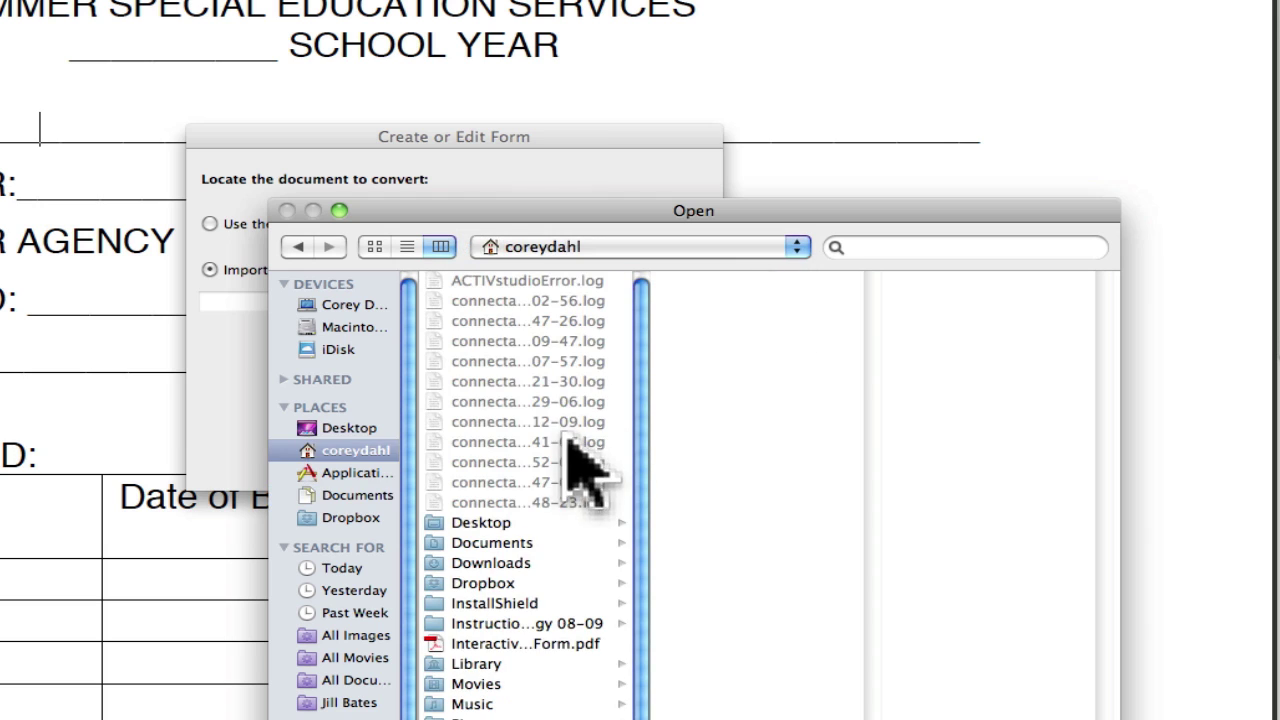
pyautogui.click(476, 525)
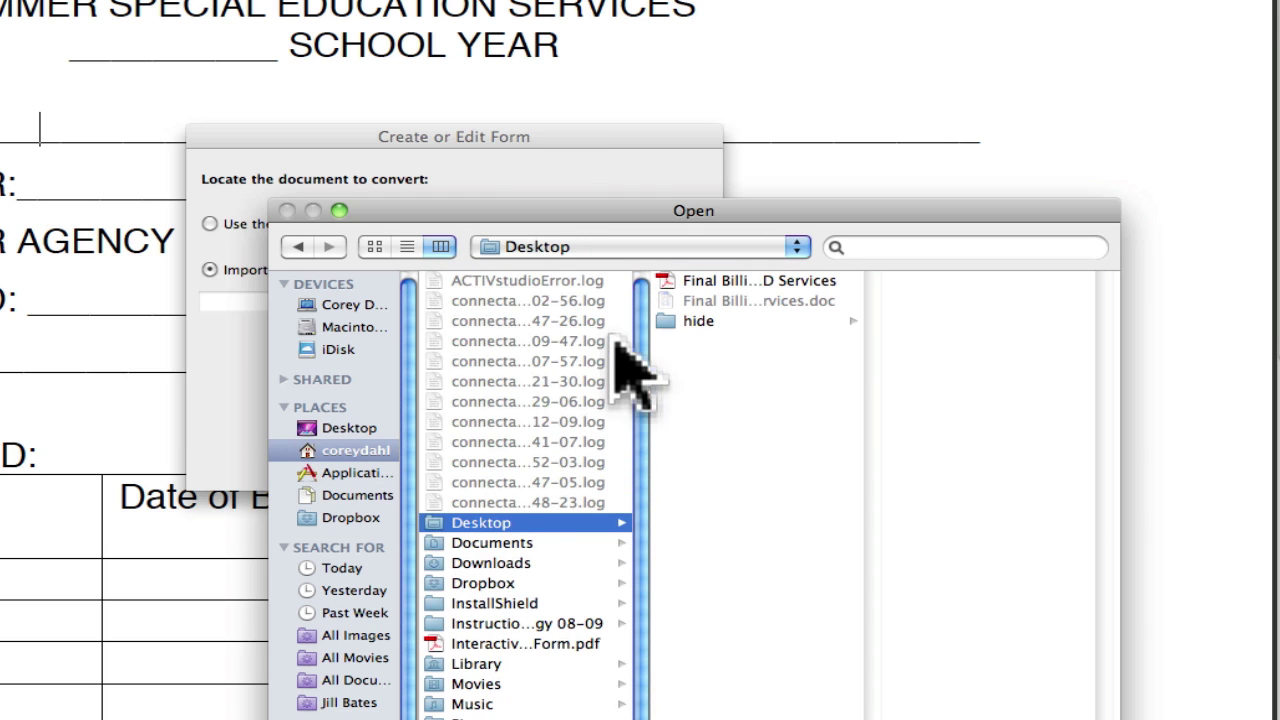
pyautogui.click(742, 278)
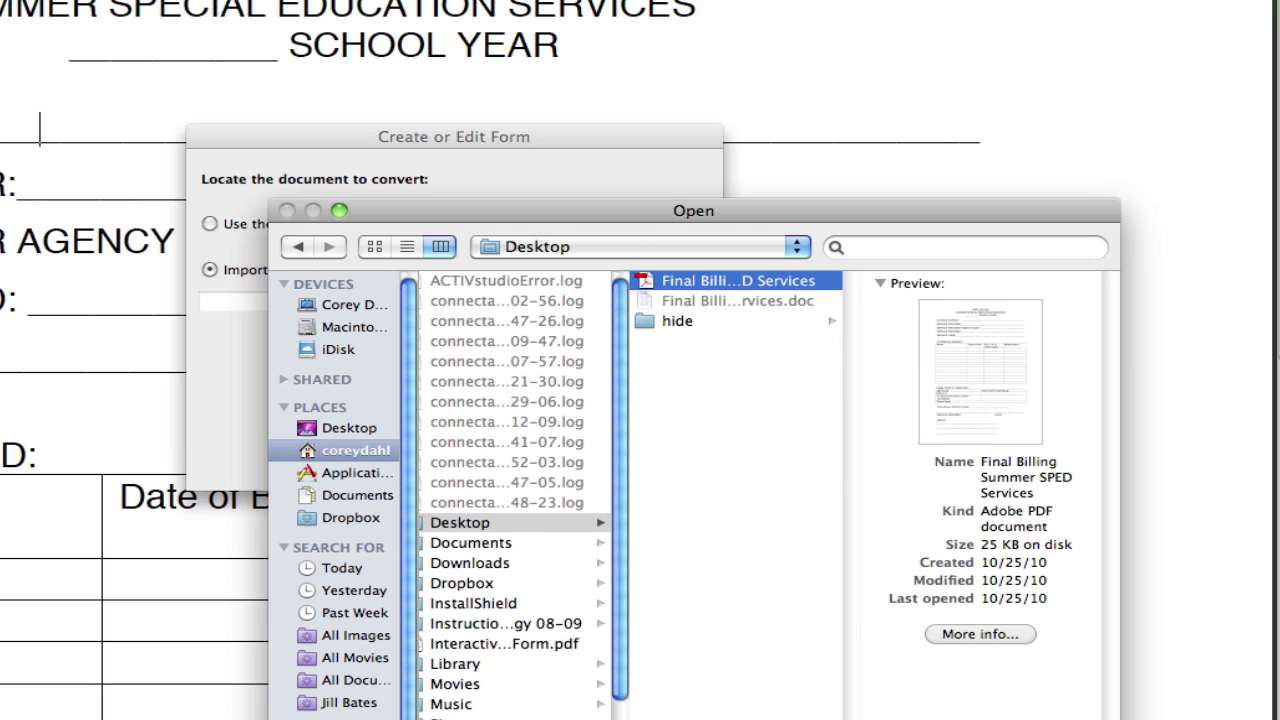
pyautogui.press('Return')
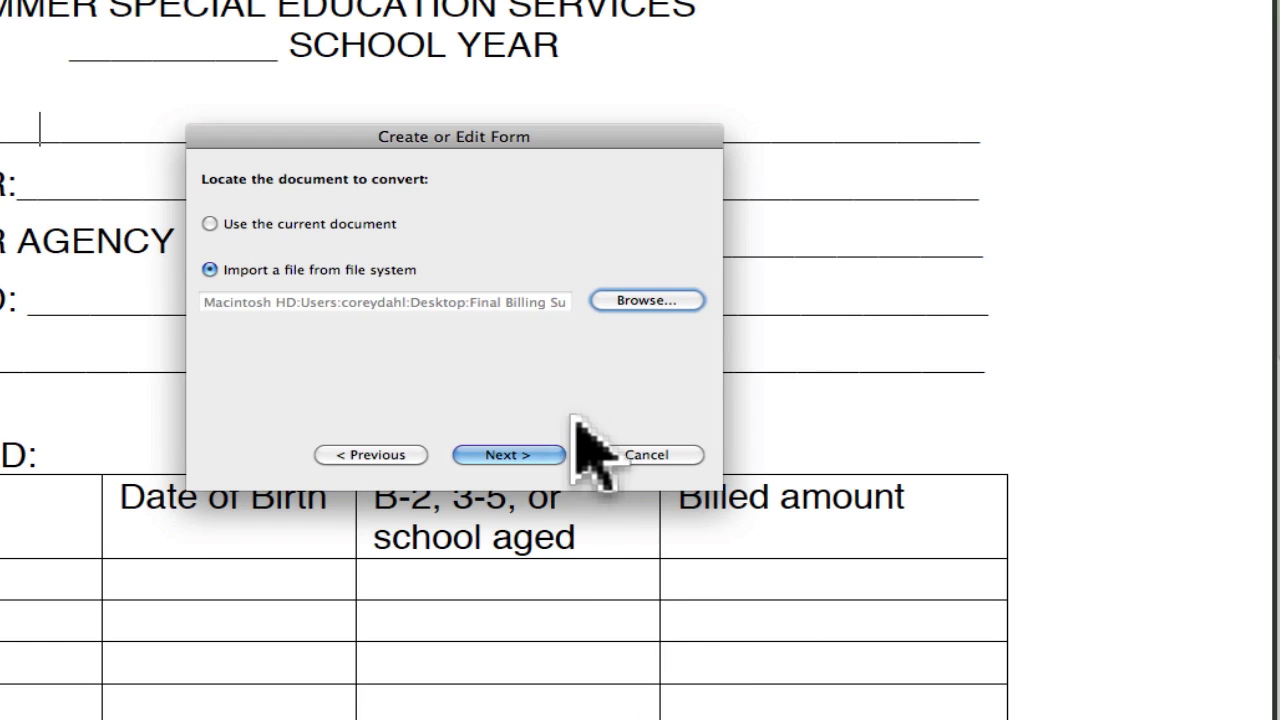
pyautogui.click(540, 458)
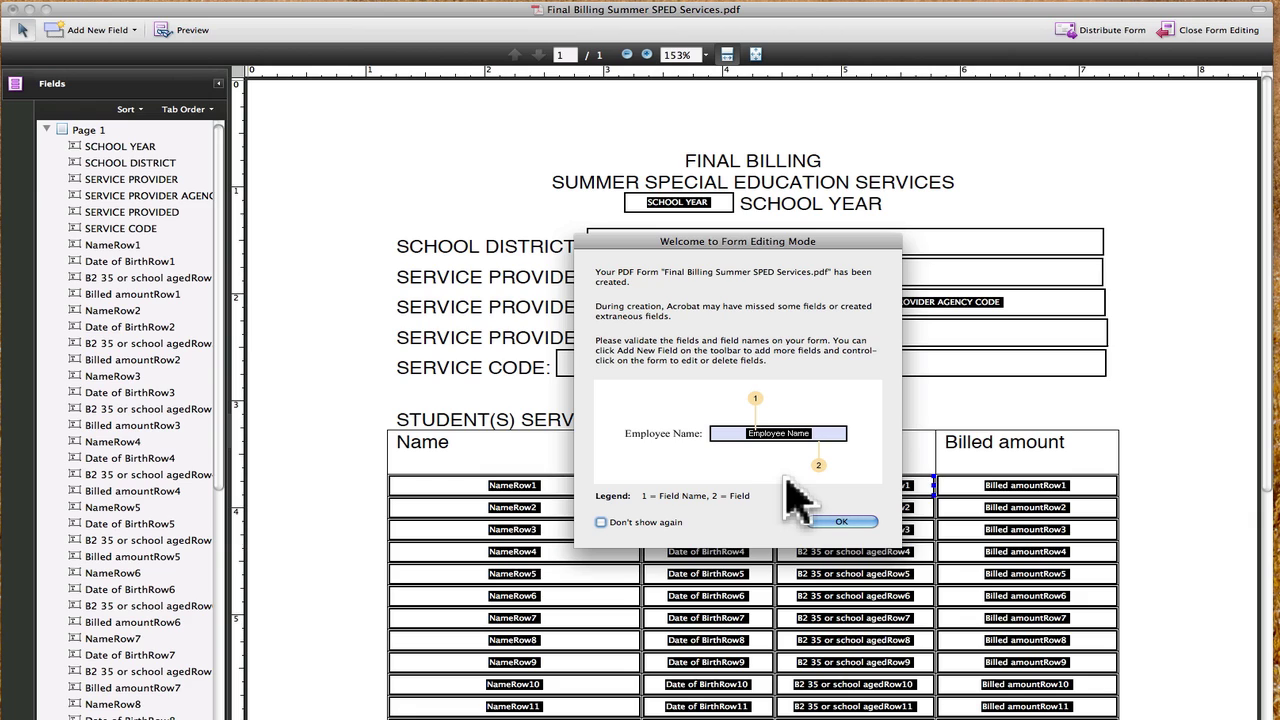
pyautogui.click(845, 522)
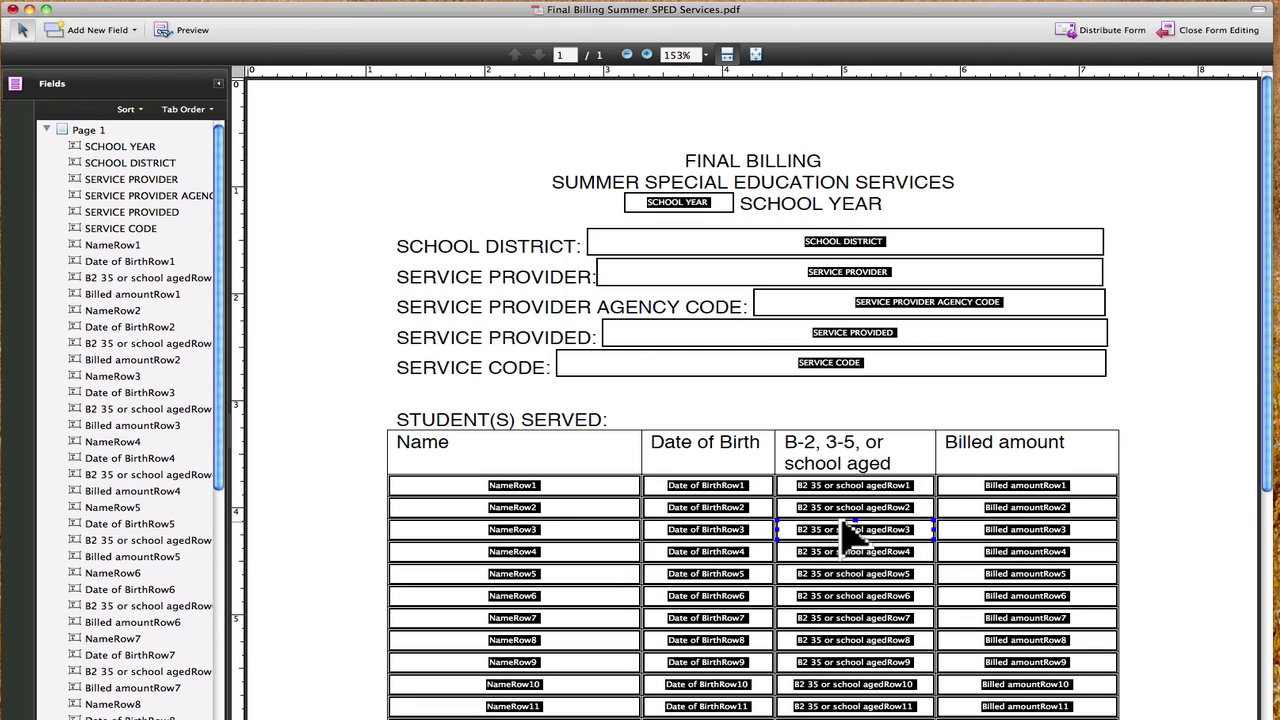
# Step: Delete the extraneous Age Group field from the header row of the Final Cost of Services table
pyautogui.click(703, 199)
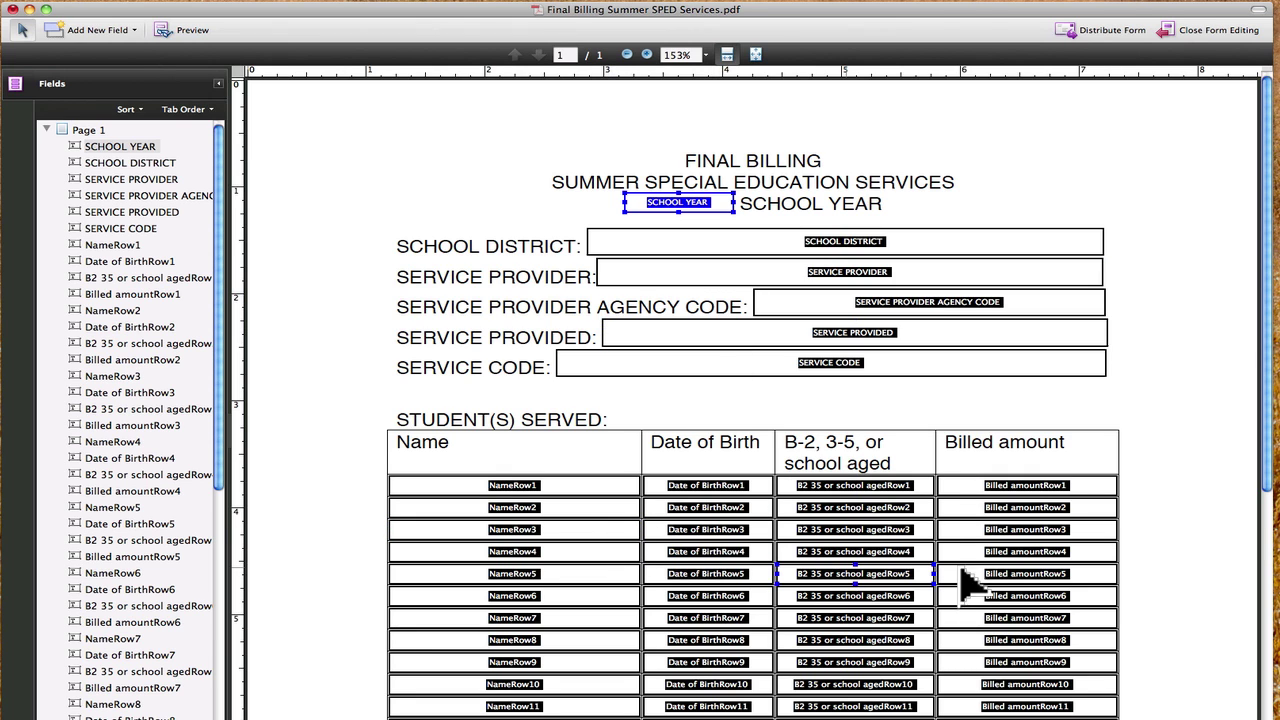
pyautogui.scroll(-5, 752, 400)
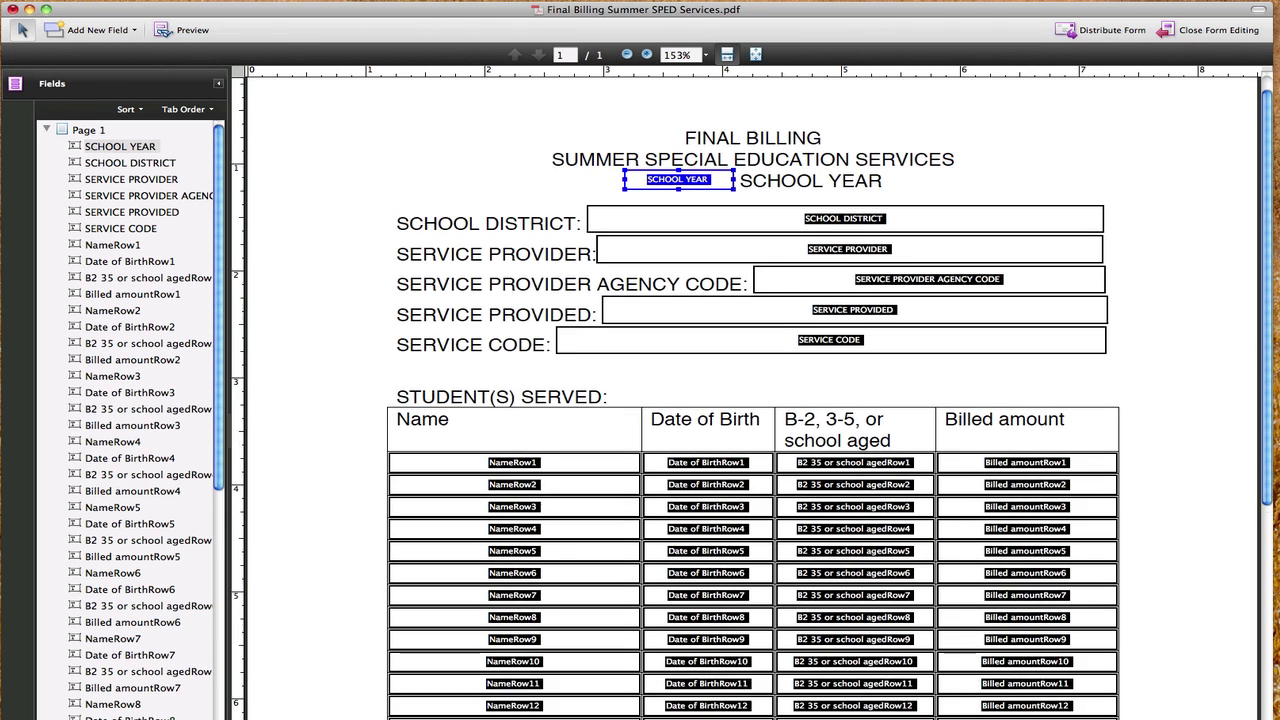
pyautogui.scroll(-5, 752, 400)
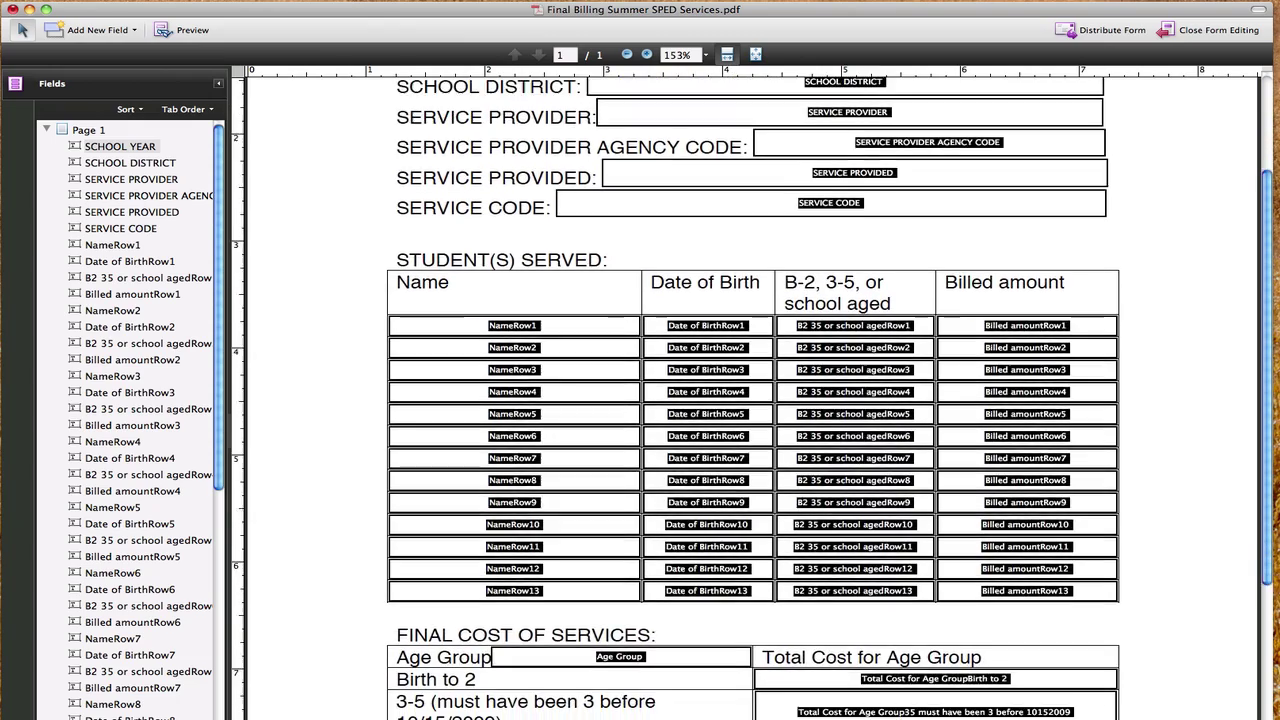
pyautogui.scroll(-4, 752, 400)
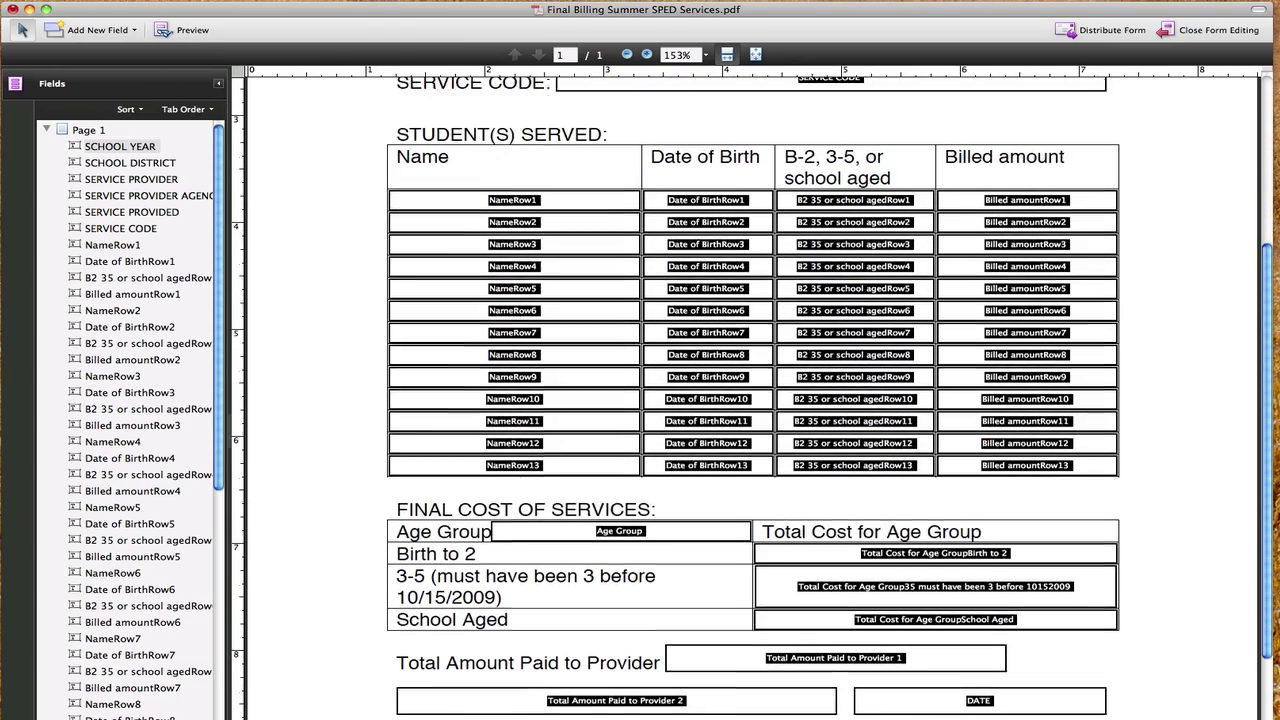
pyautogui.scroll(-4, 752, 400)
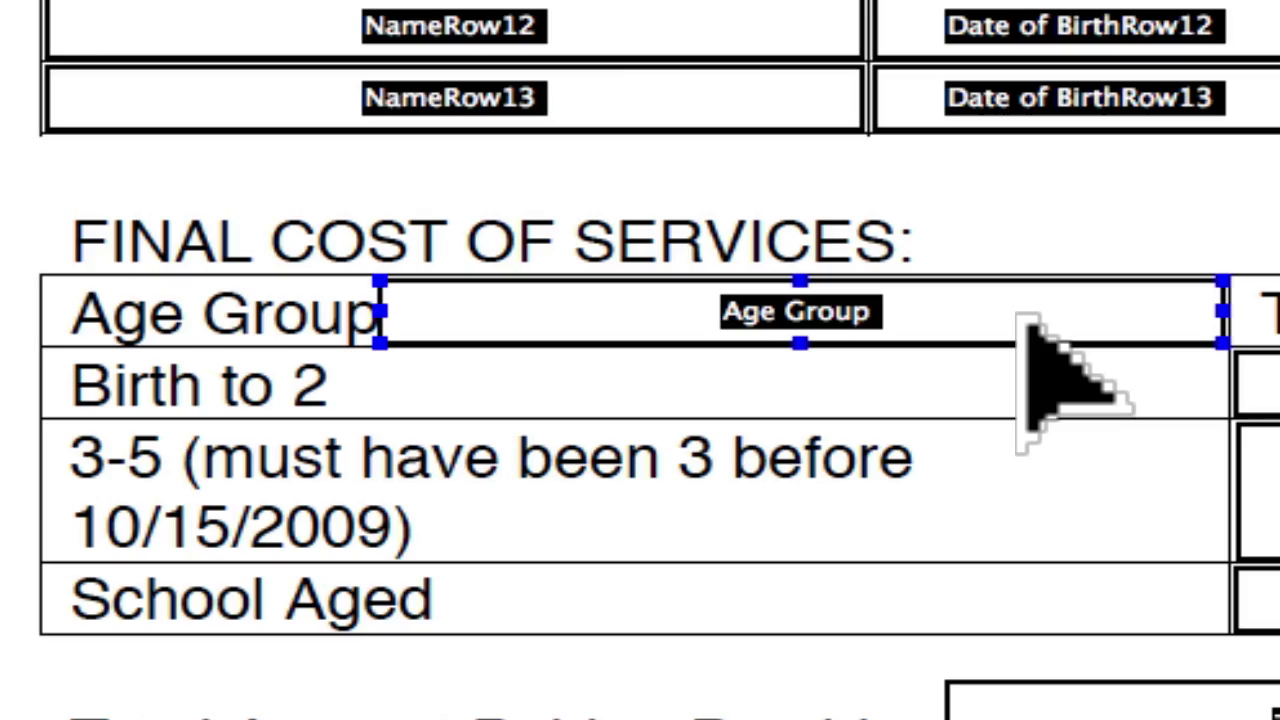
pyautogui.click(1025, 325)
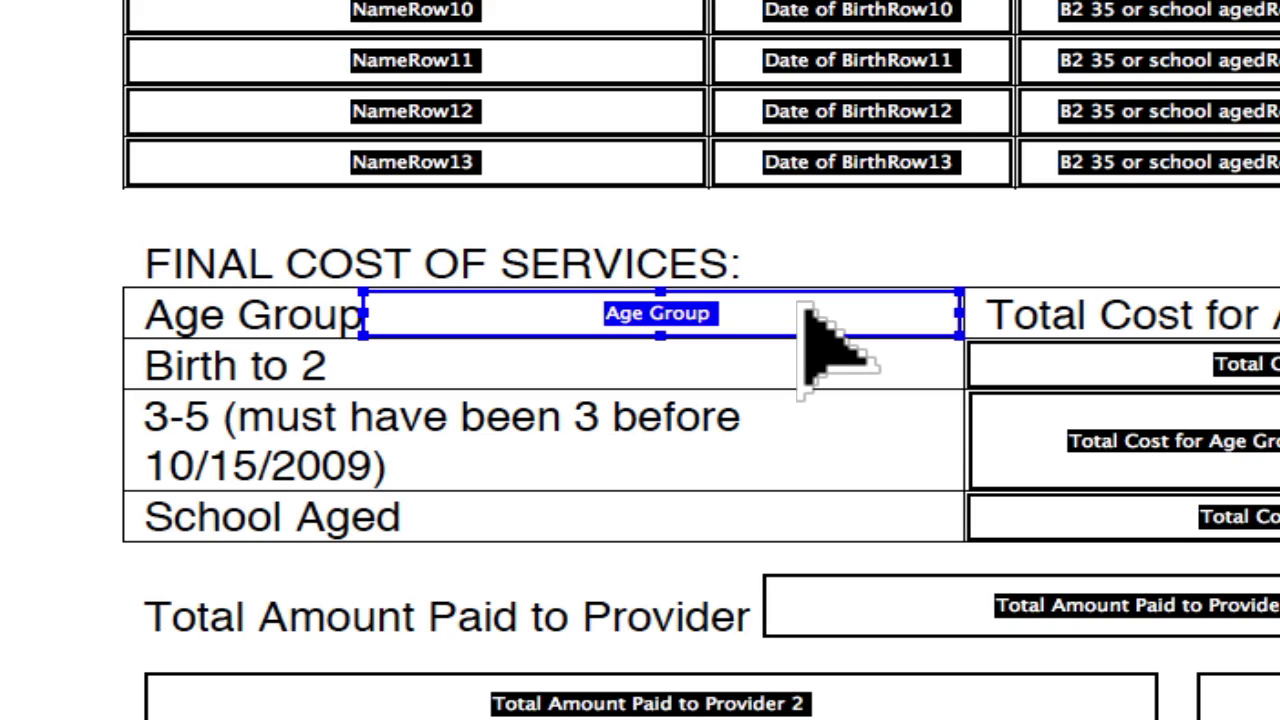
pyautogui.press('Delete')
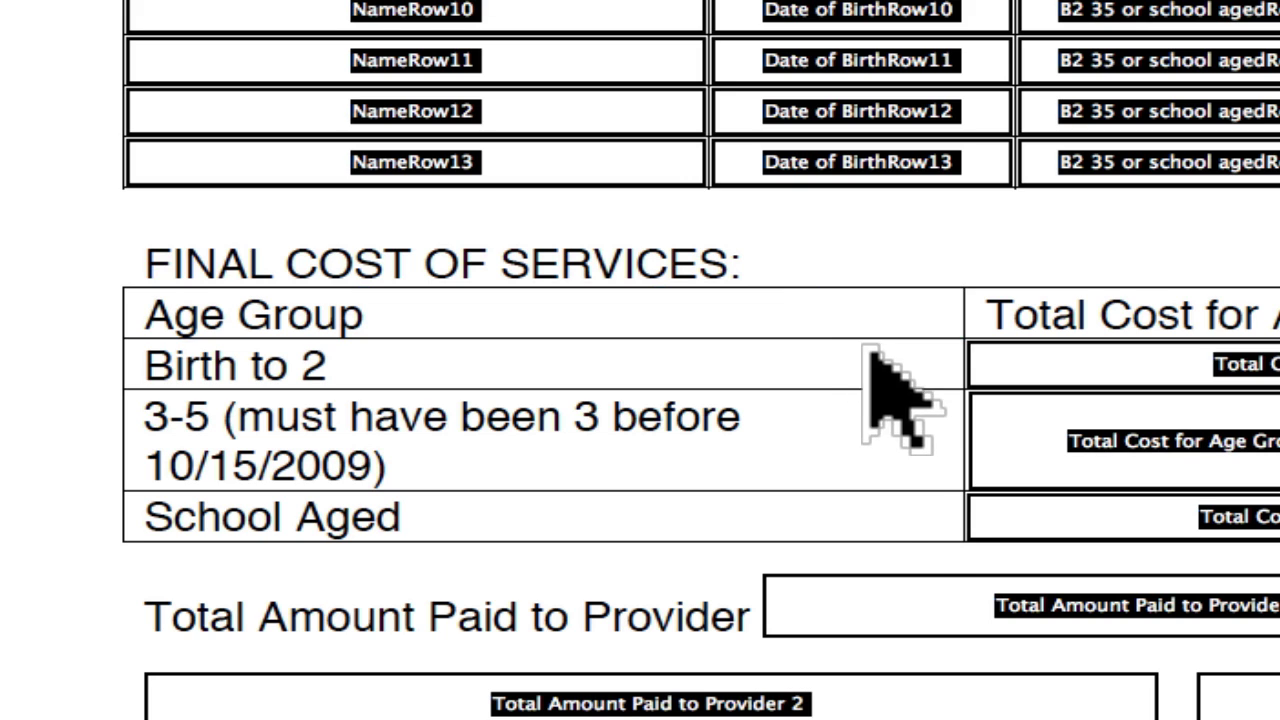
# Step: Check the remaining fields in the student and cost tables and preview the form as recipients see it
pyautogui.click(950, 630)
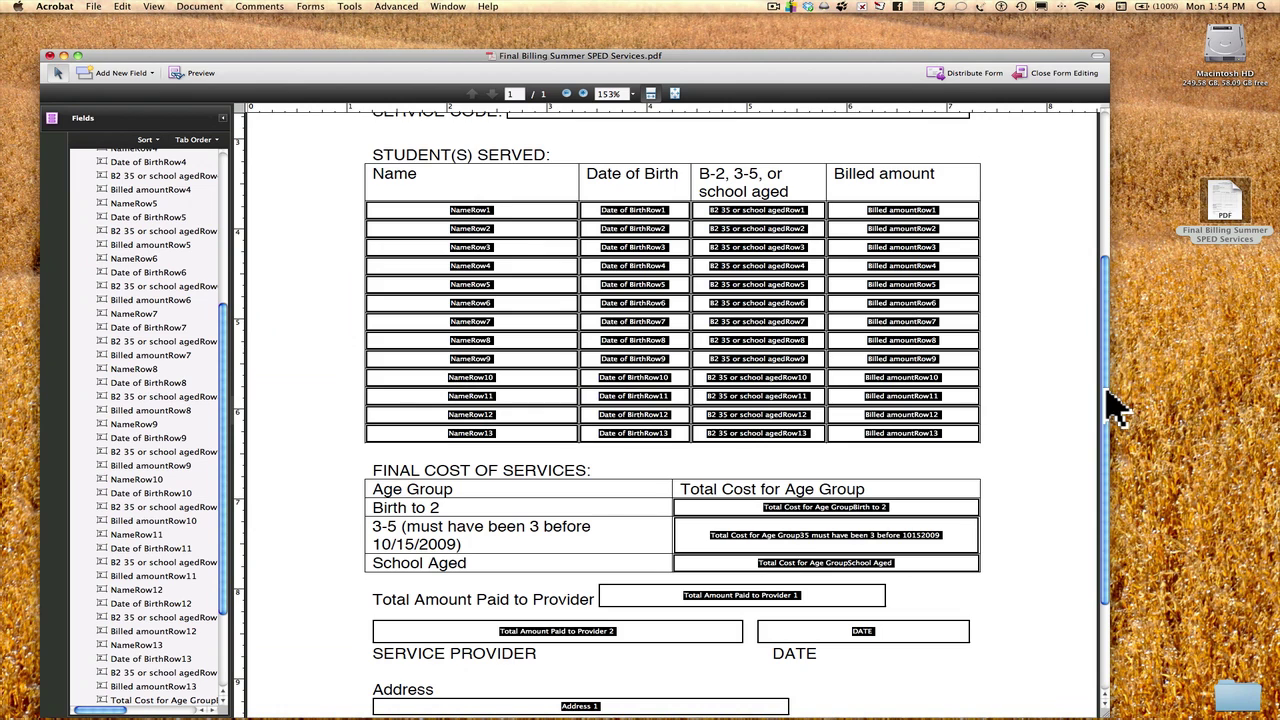
pyautogui.moveTo(1107, 393); pyautogui.dragTo(1104, 417)
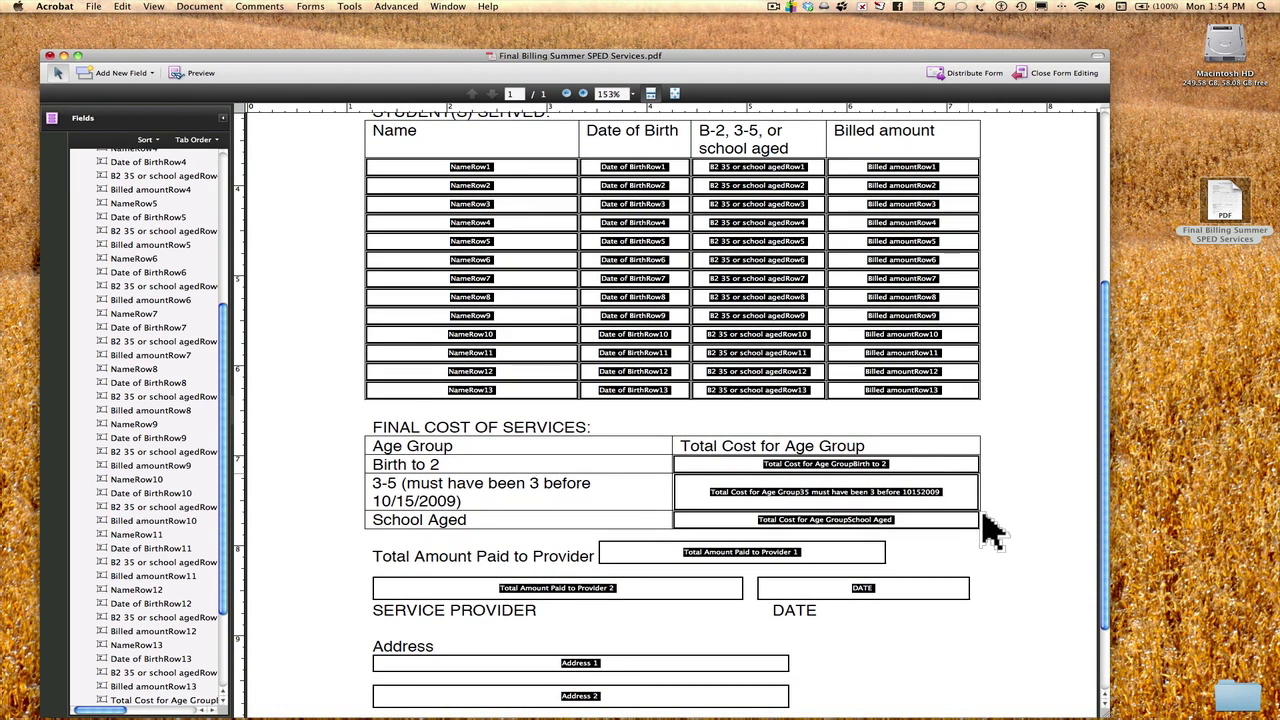
pyautogui.click(825, 488)
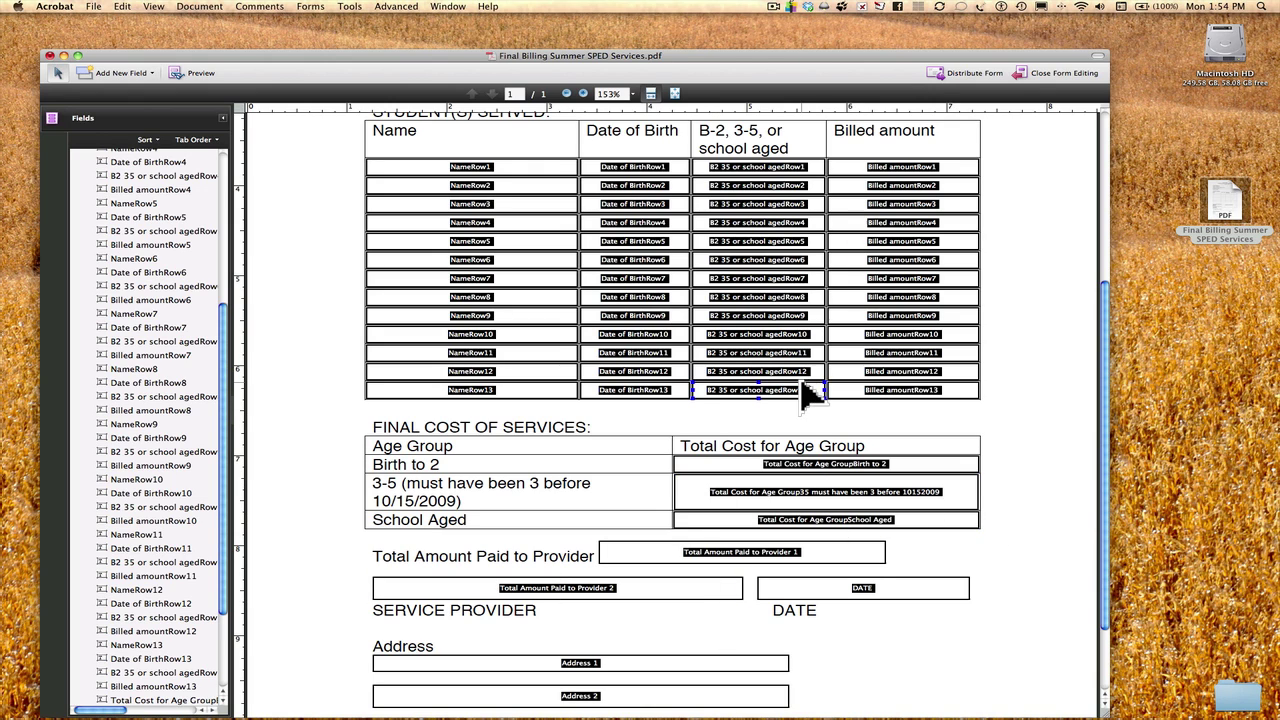
pyautogui.click(636, 204)
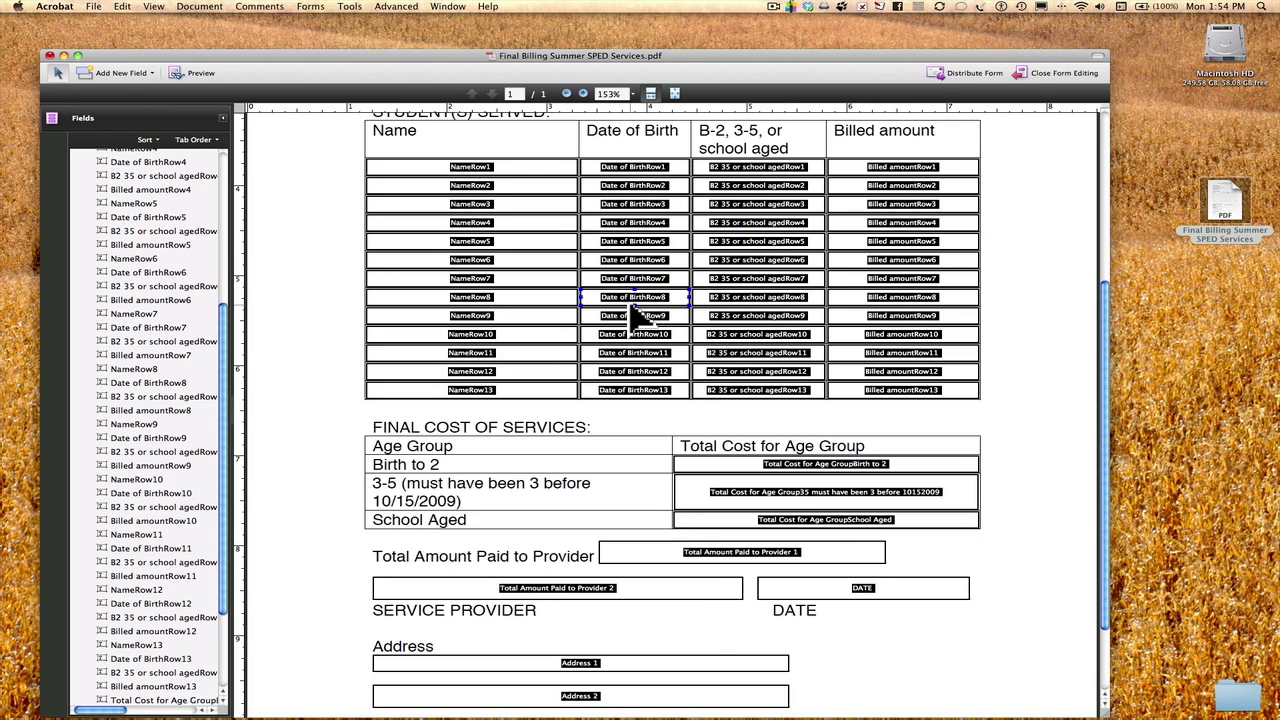
pyautogui.click(522, 316)
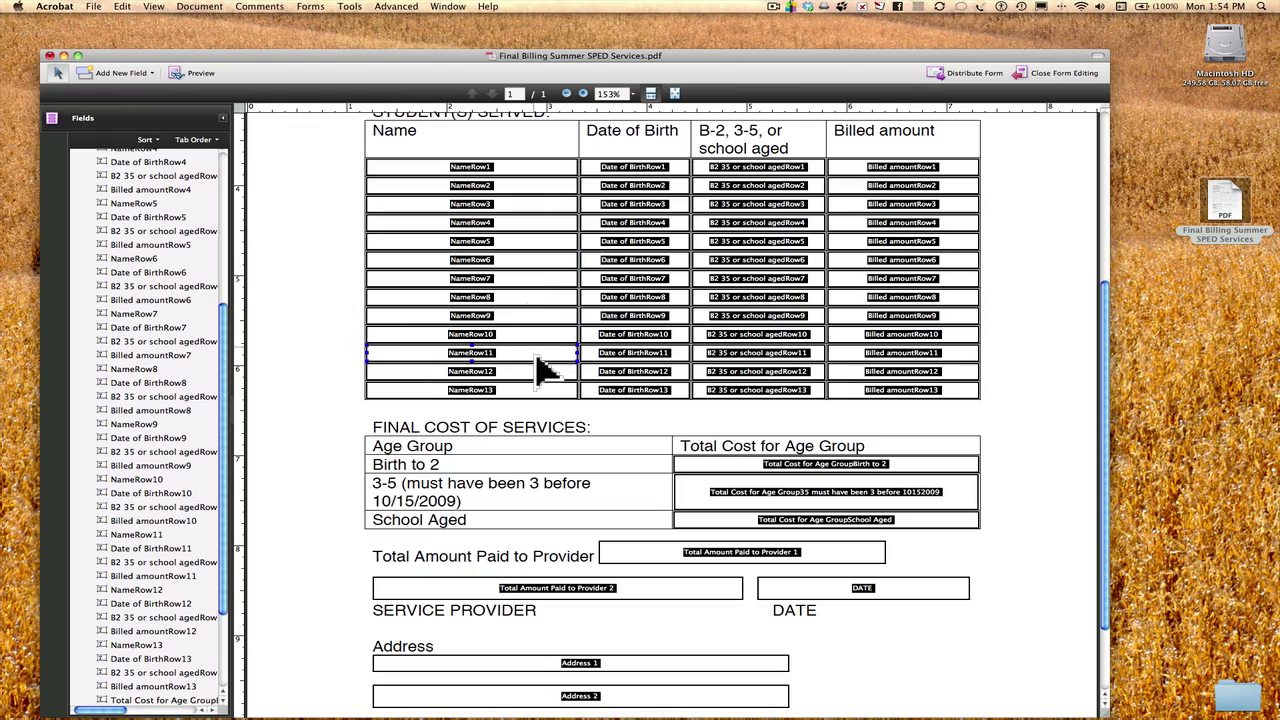
pyautogui.click(648, 392)
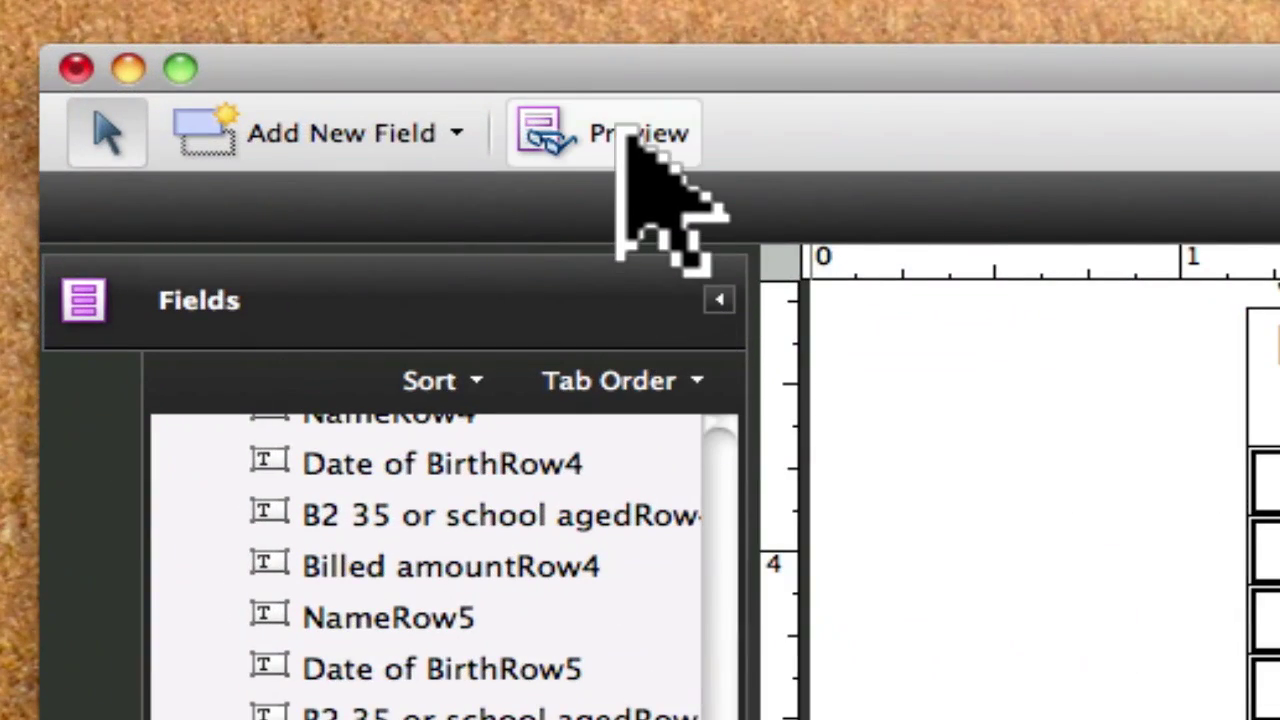
pyautogui.click(624, 132)
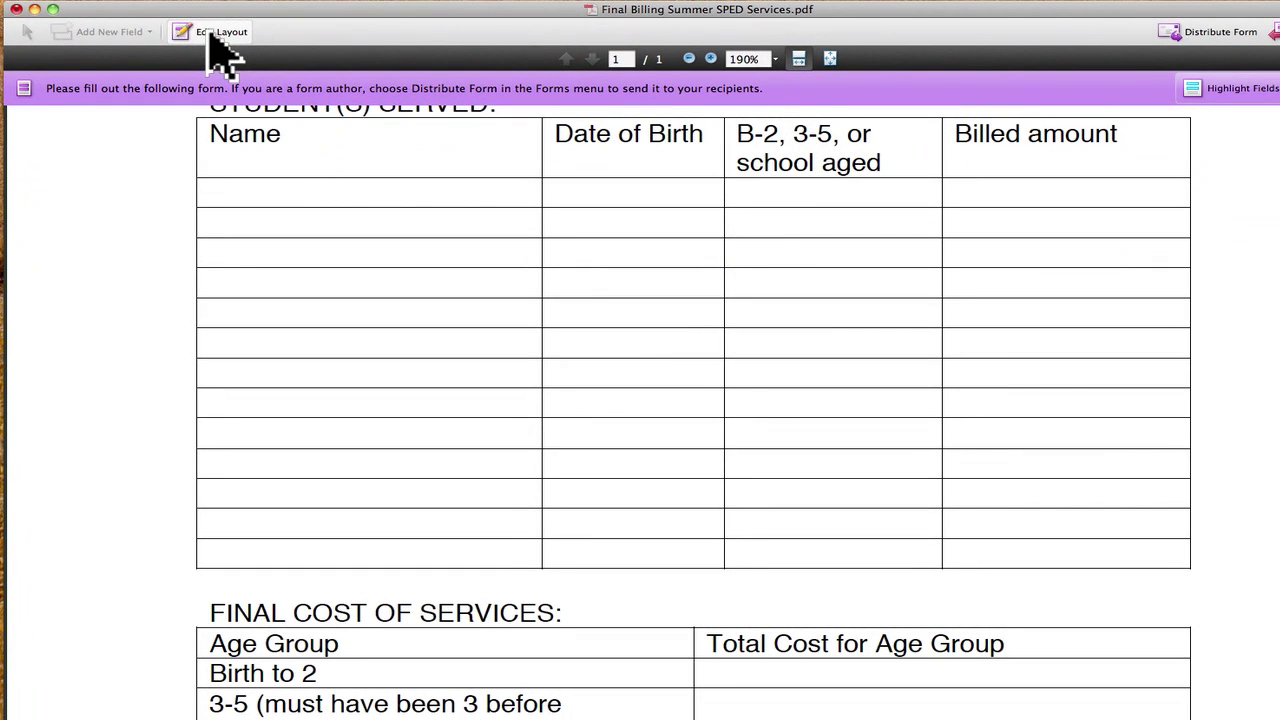
# Step: Test the previewed form by entering 2010-2011 as the school year and ESU 8 as the school district
pyautogui.scroll(2, 1089, 200)
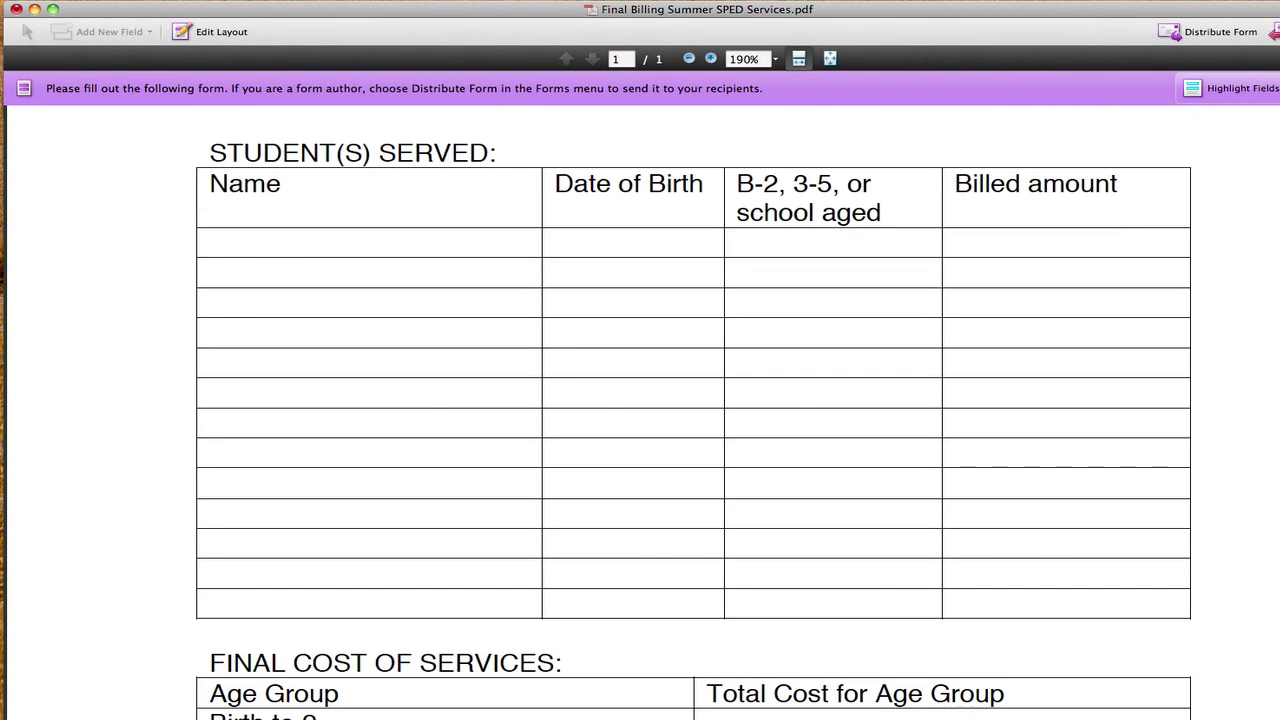
pyautogui.scroll(5, 853, 313)
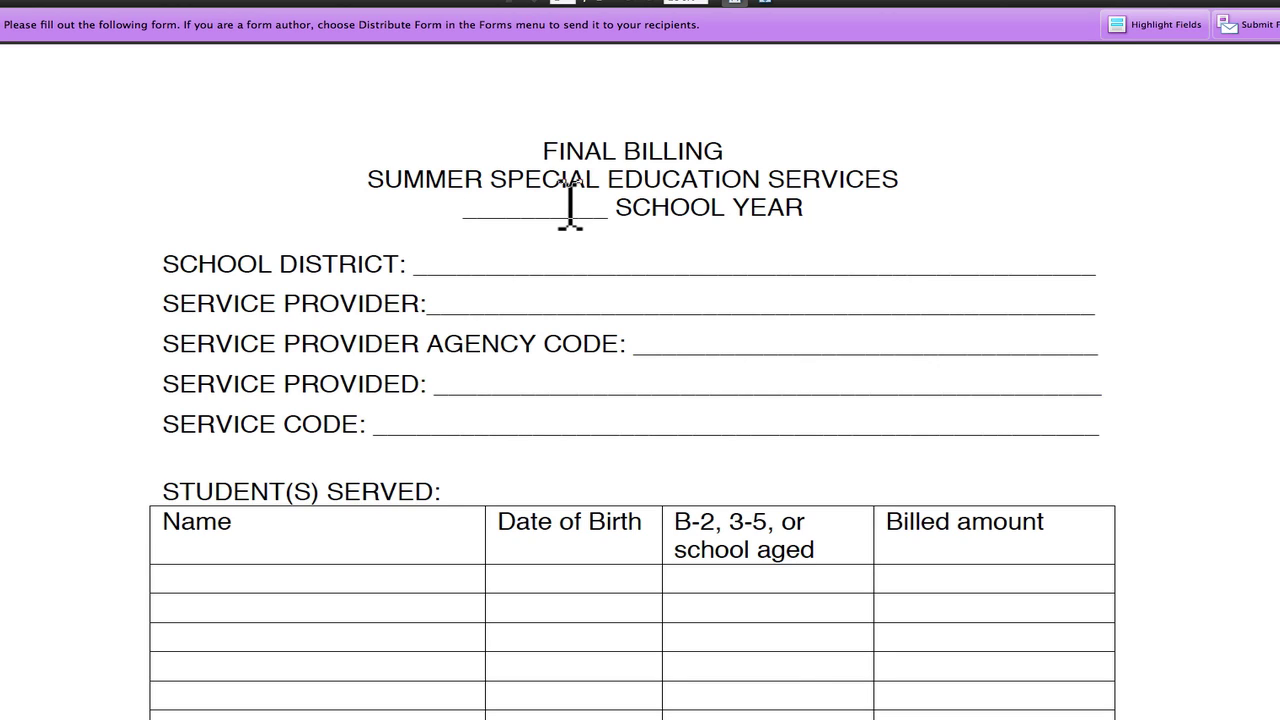
pyautogui.press('F5')
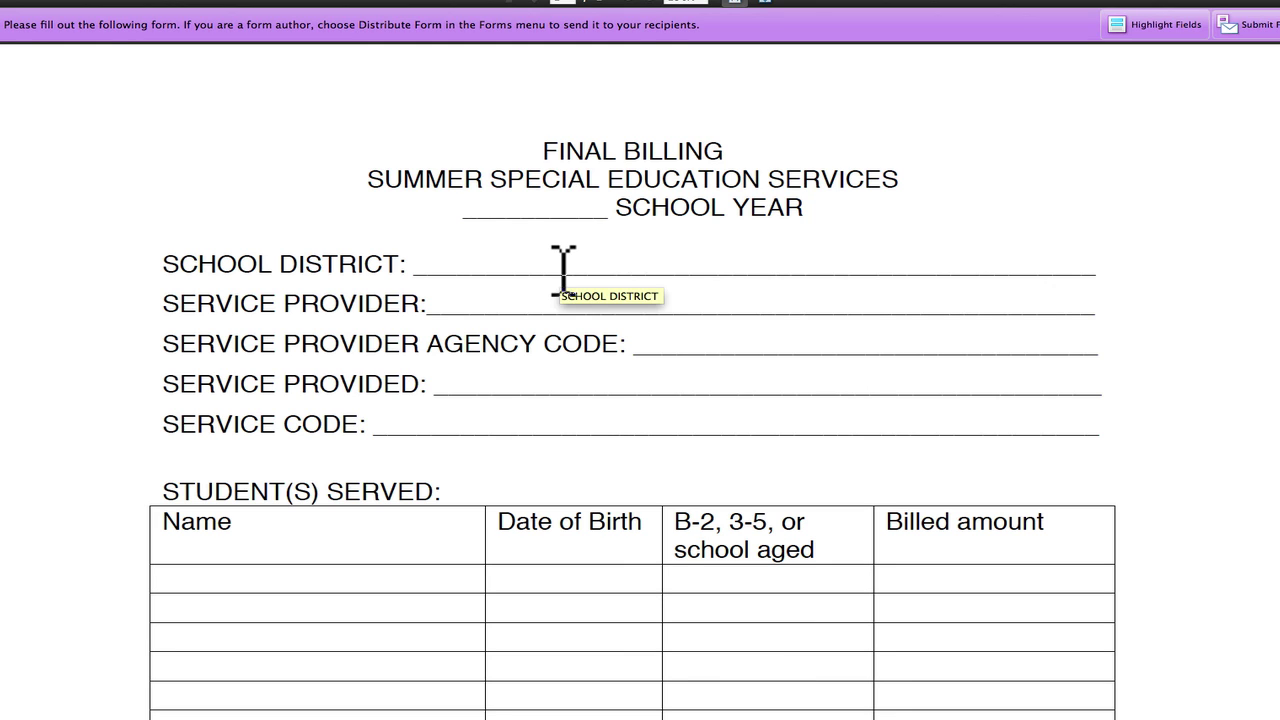
pyautogui.write('2010')
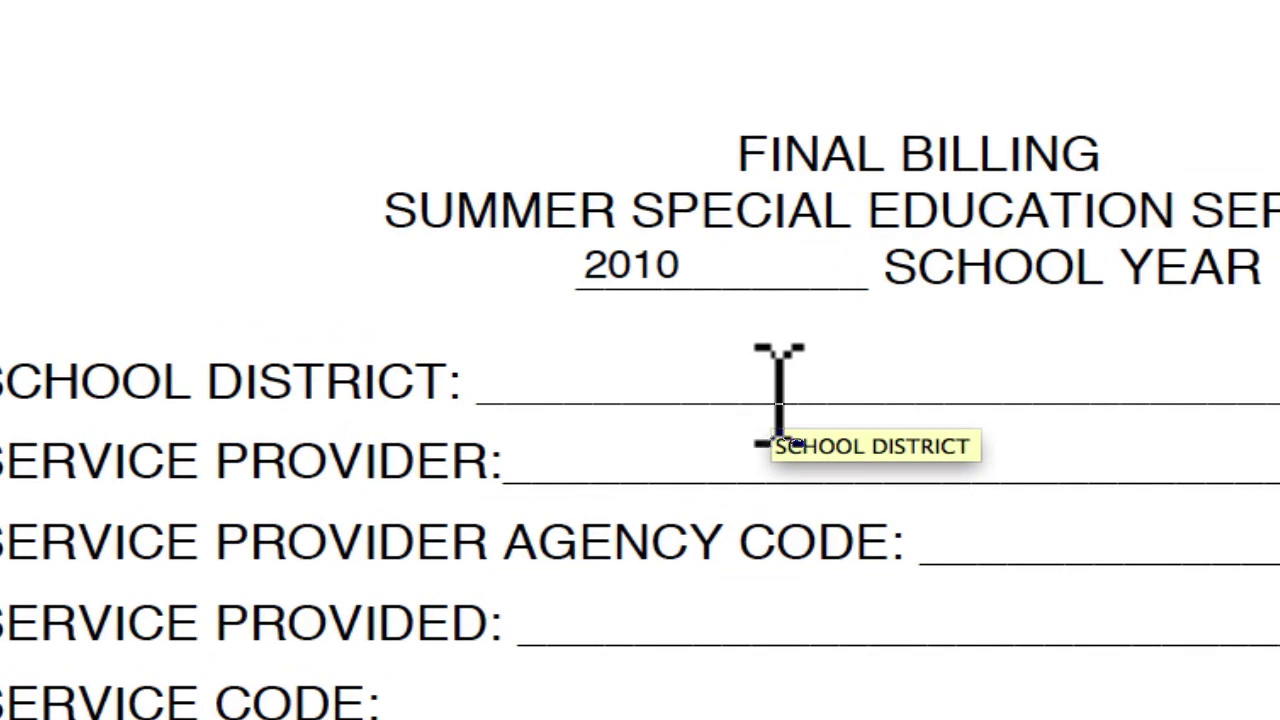
pyautogui.write('-2011')
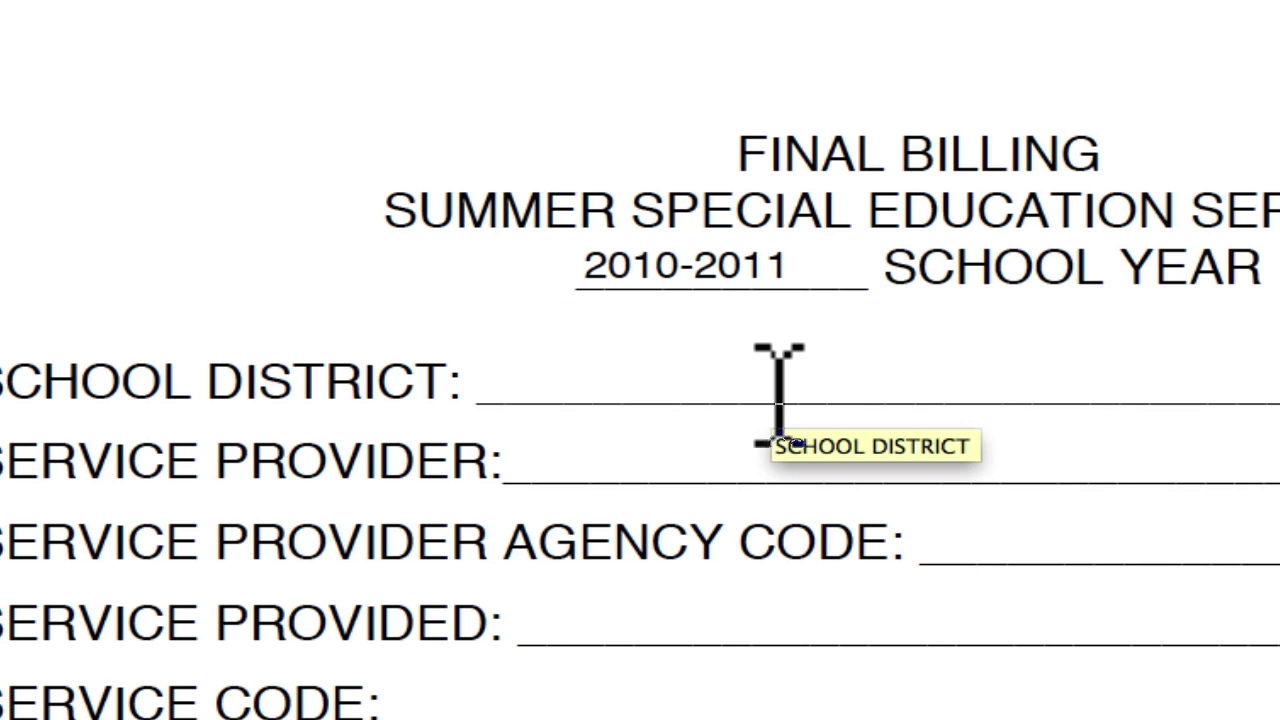
pyautogui.write('EW')
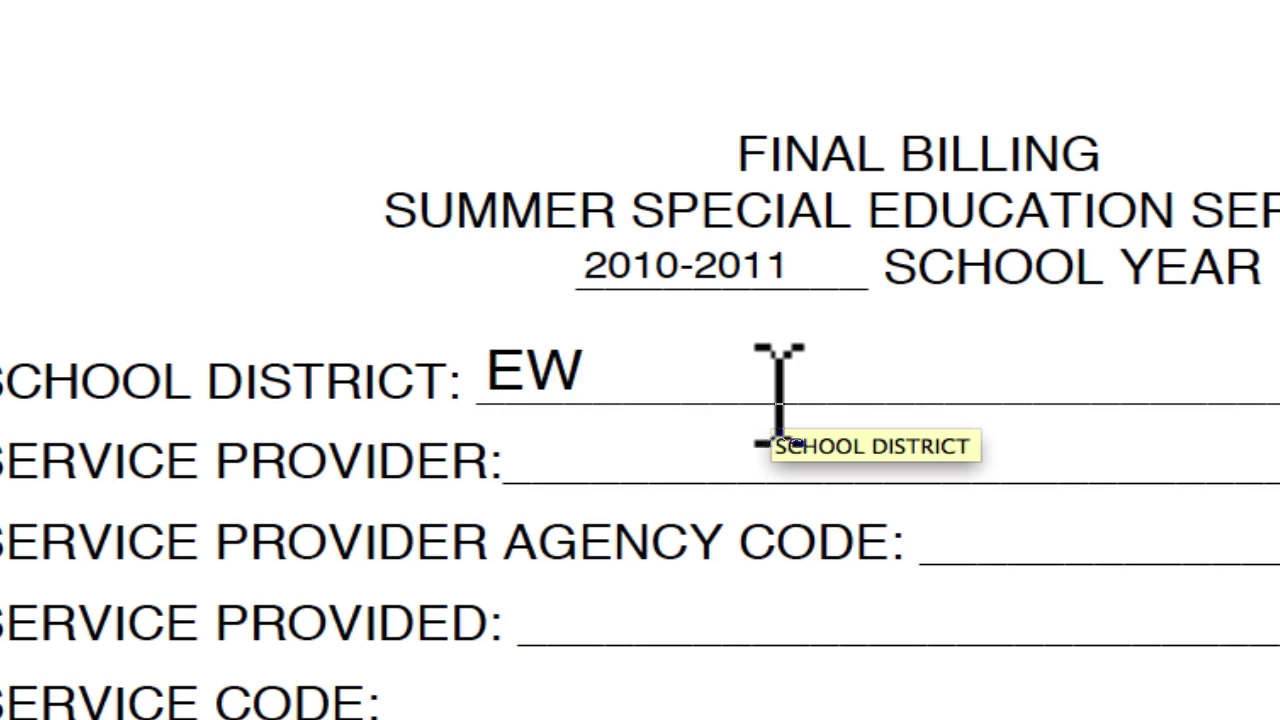
pyautogui.press('BackSpace')
pyautogui.write('SU 8')
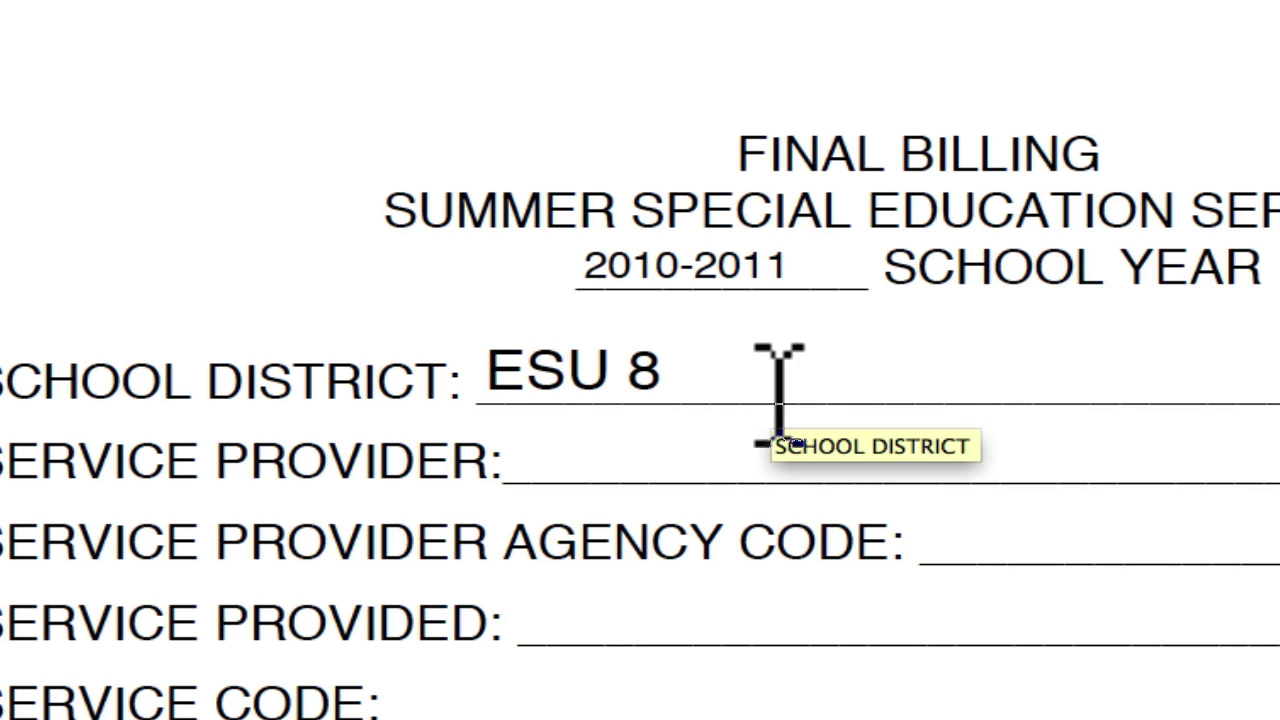
pyautogui.press('Tab')
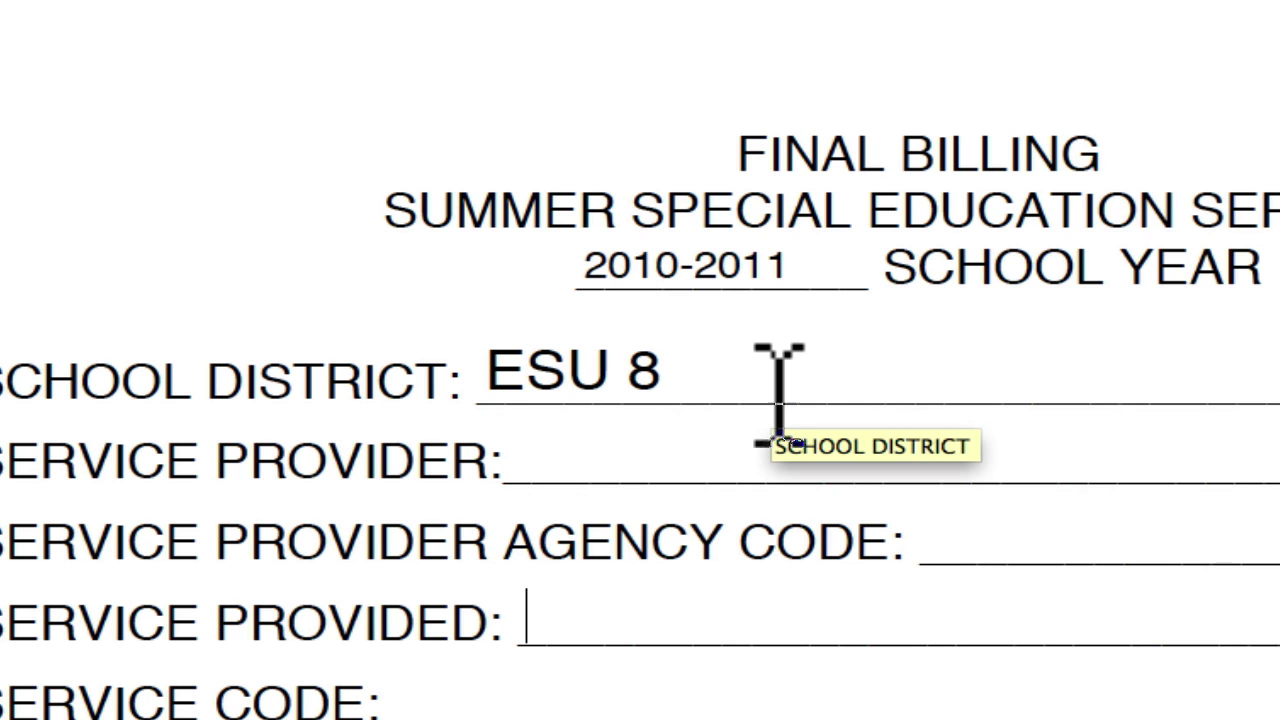
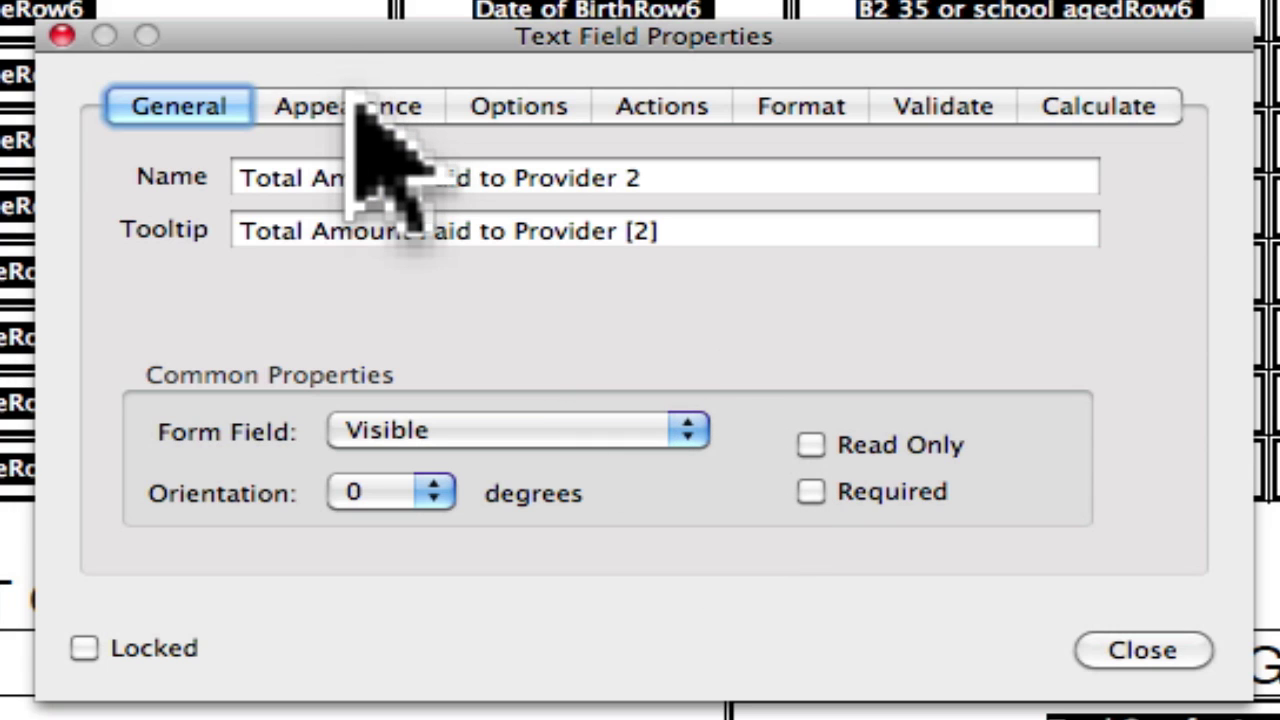
# Step: Review the appearance, options, actions and format properties of the Total Amount Paid to Provider 2 text field
pyautogui.click(352, 100)
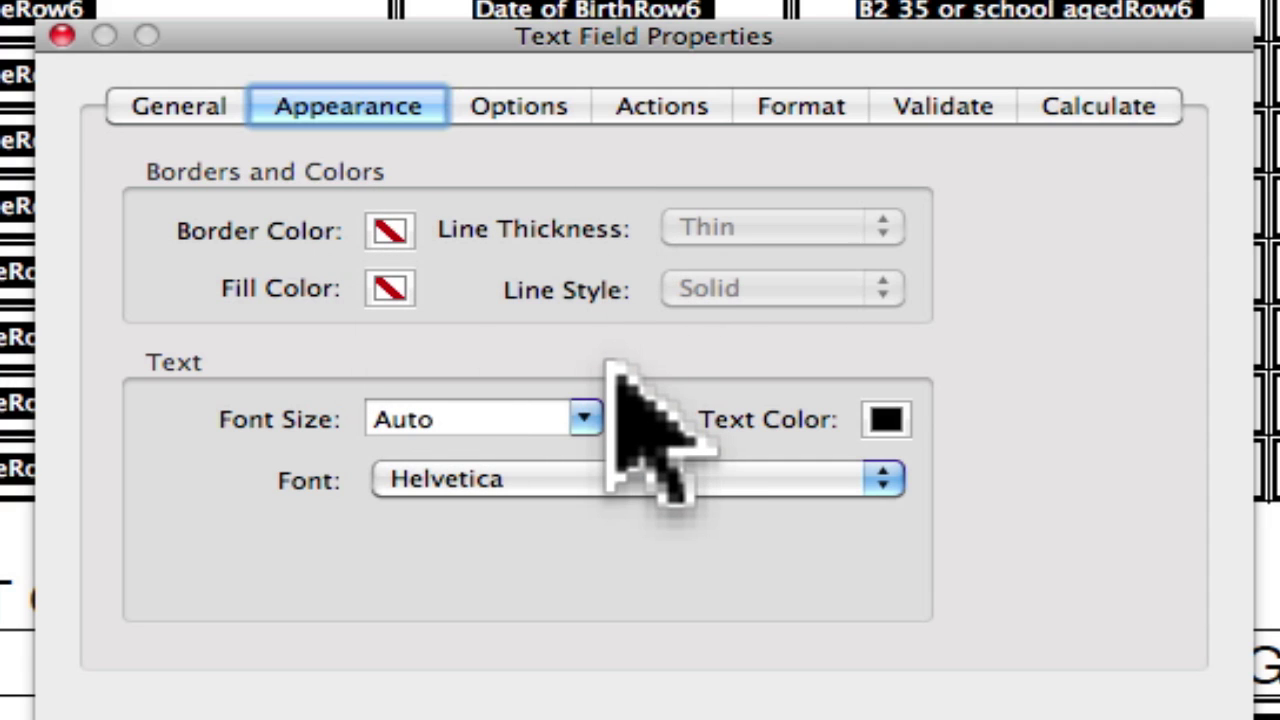
pyautogui.click(552, 102)
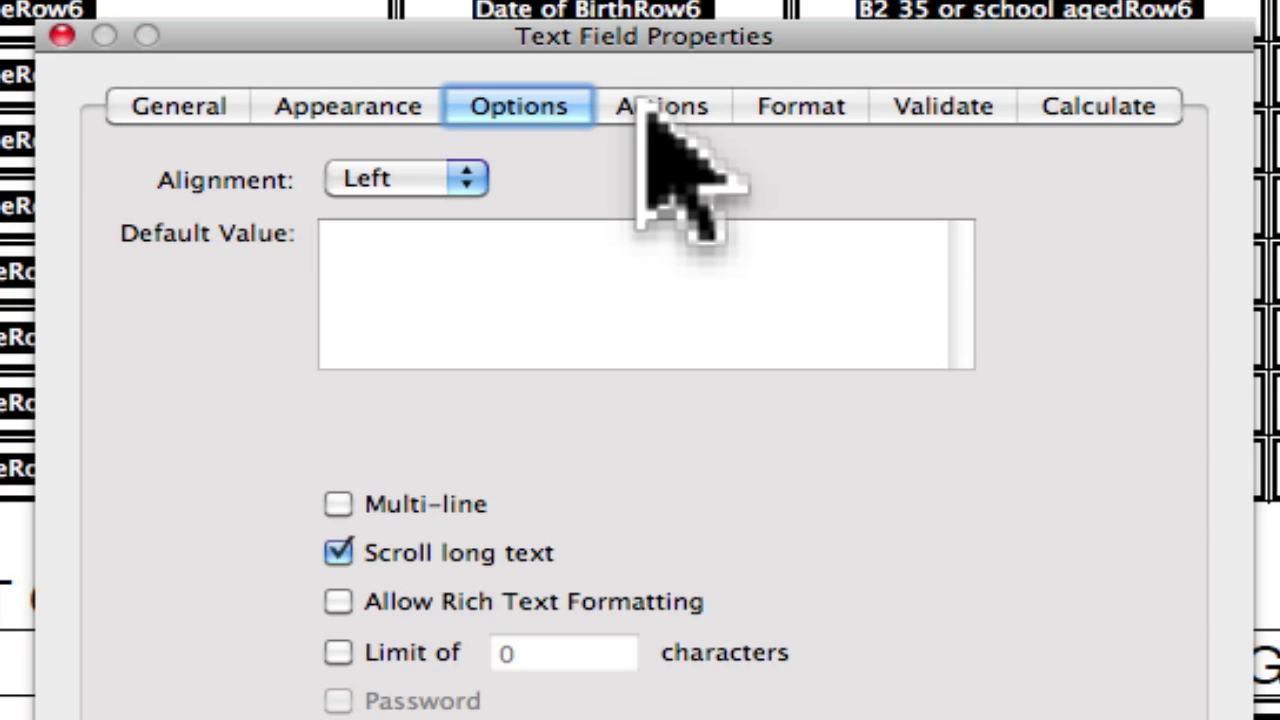
pyautogui.click(648, 115)
pyautogui.click(760, 108)
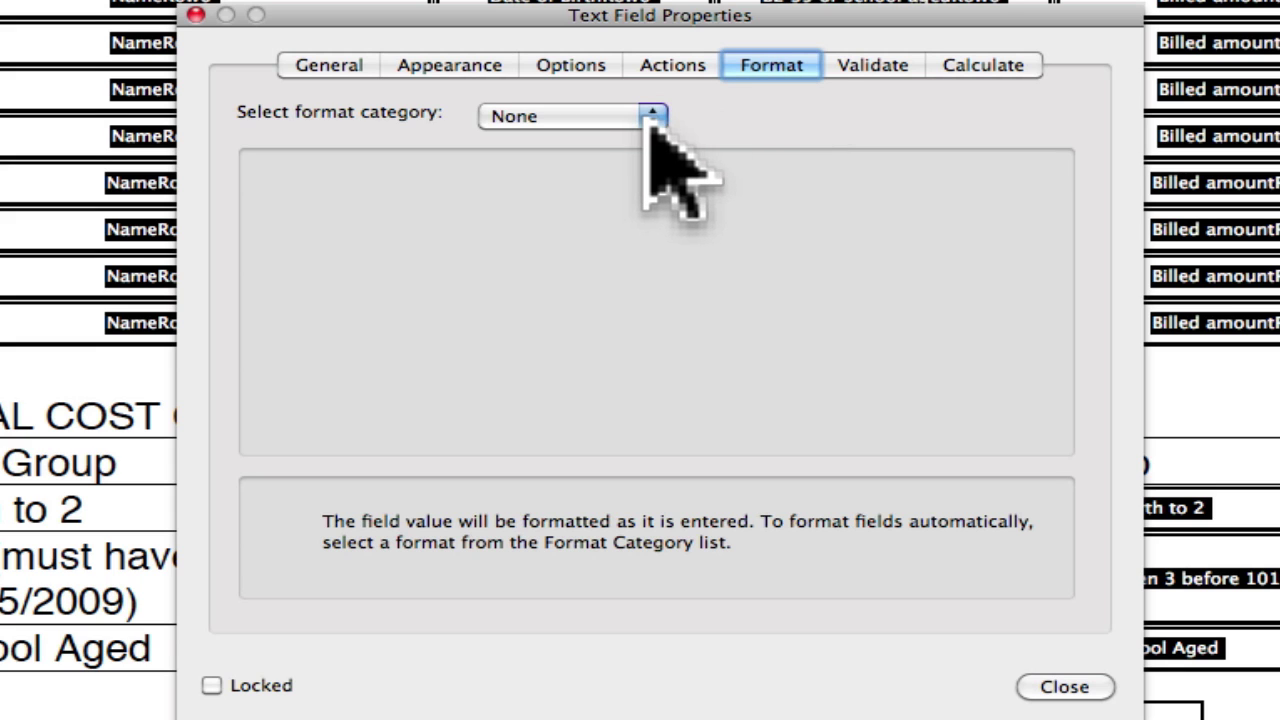
pyautogui.click(651, 118)
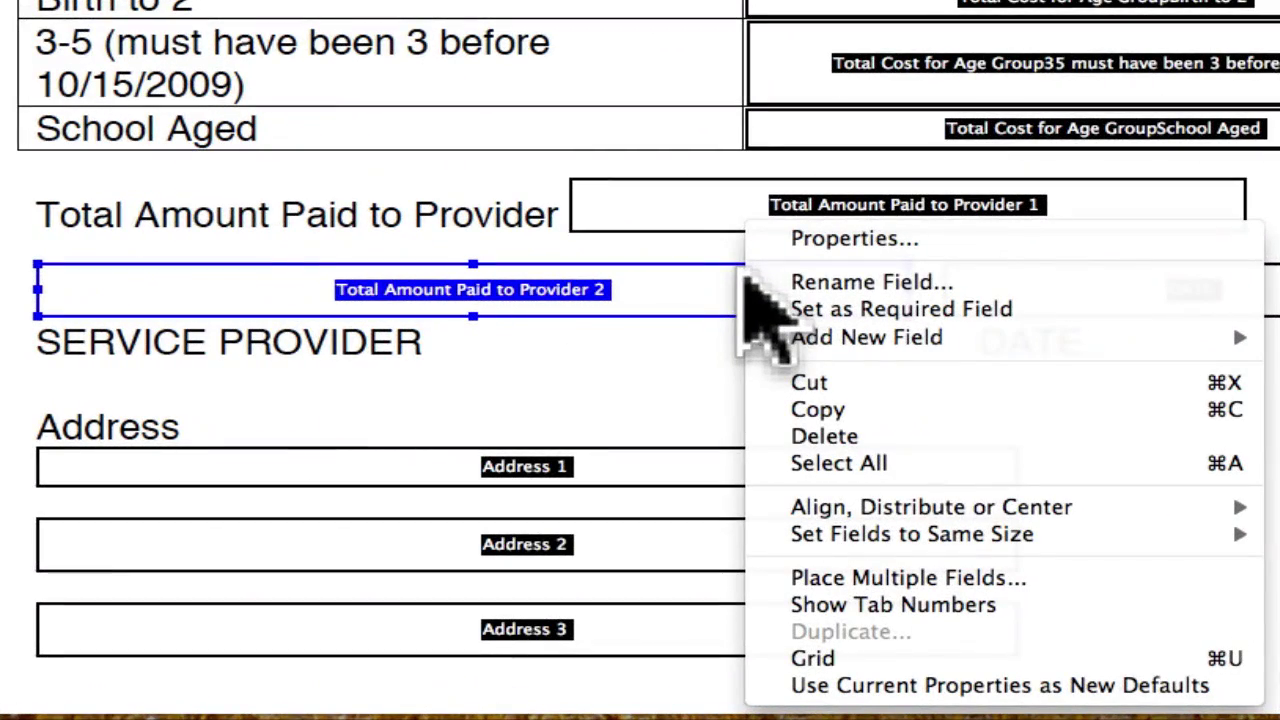
# Step: Add a digital signature field over the Service Provider label near the form's end and delete the Total Amount Paid to Provider 2 text field
pyautogui.click(690, 275)
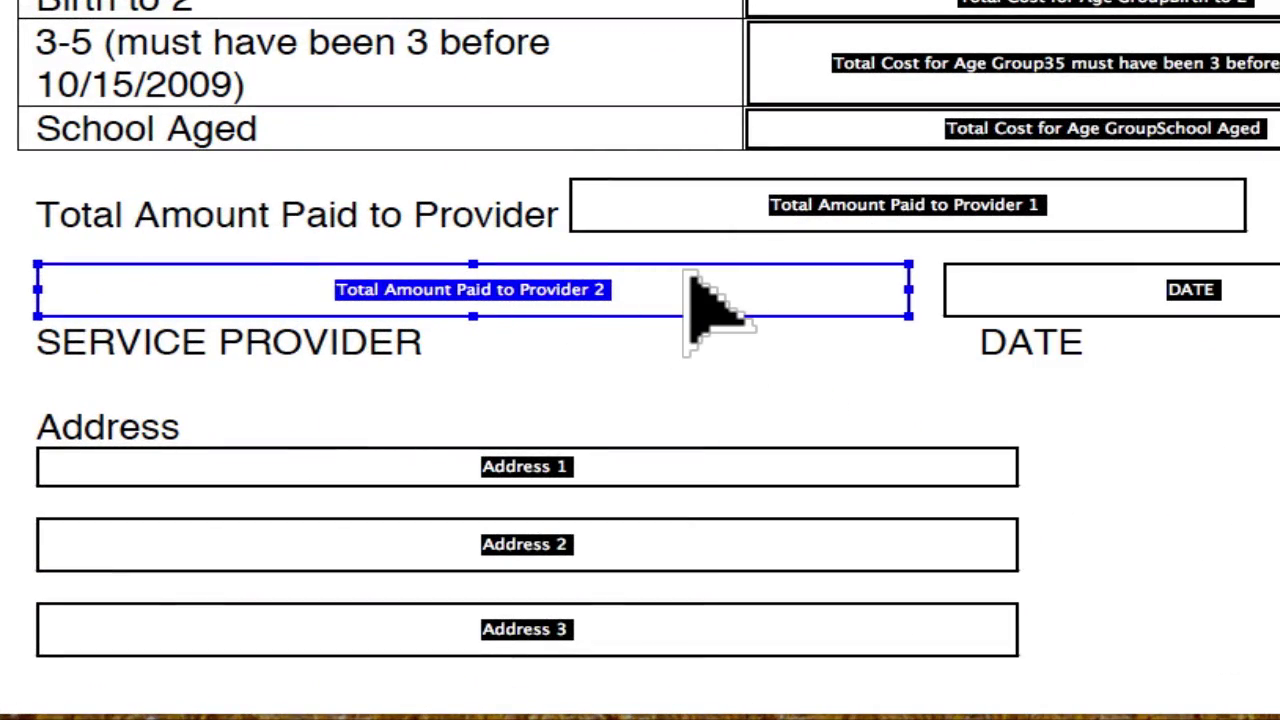
pyautogui.rightClick(690, 275)
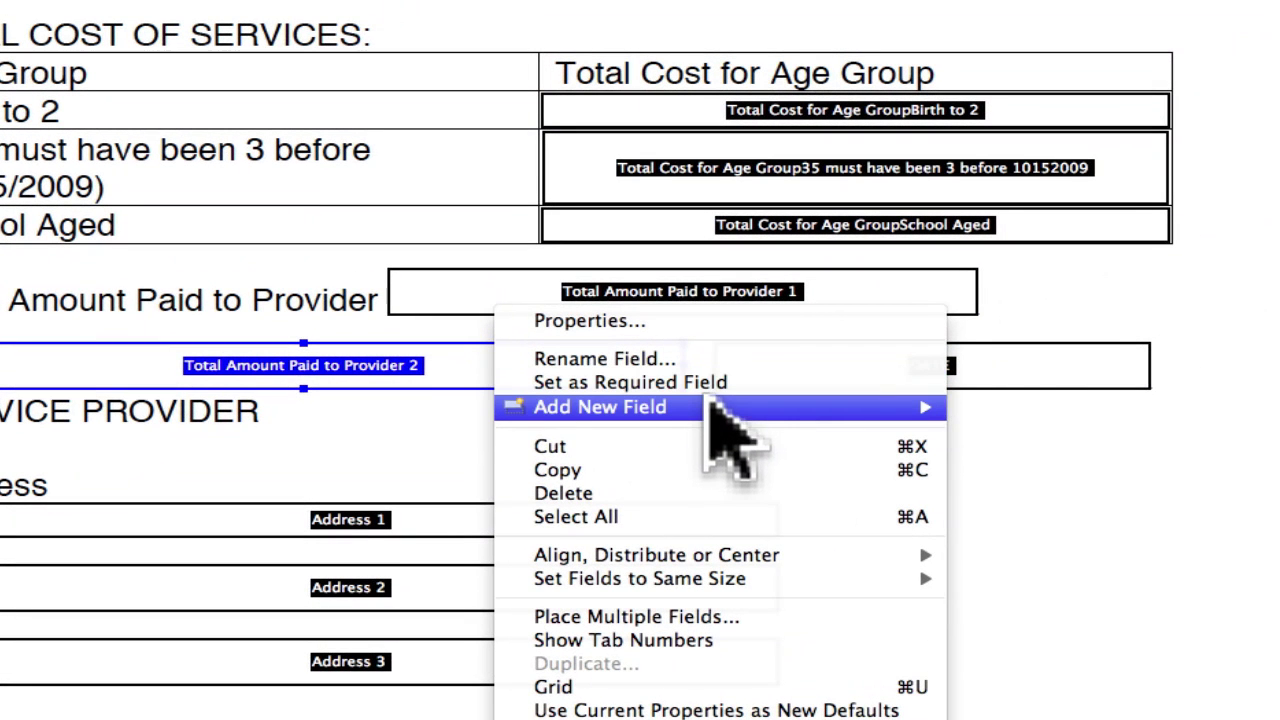
pyautogui.moveTo(905, 350)
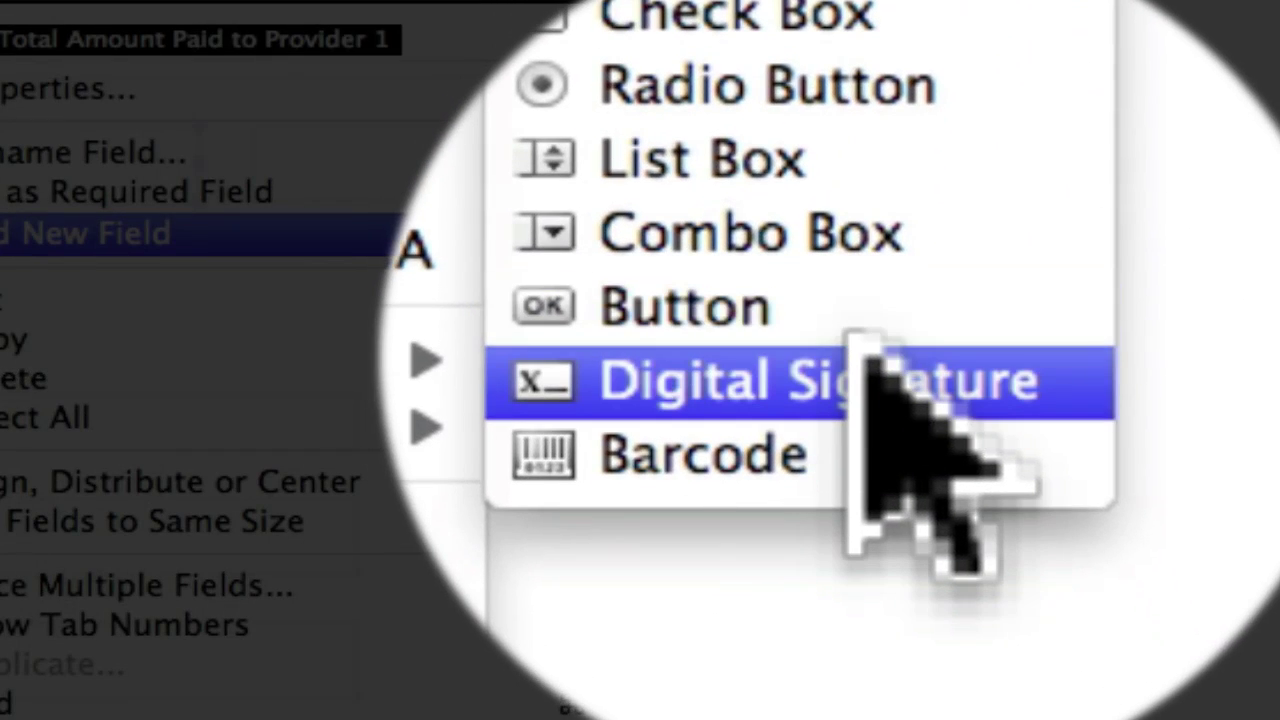
pyautogui.click(865, 352)
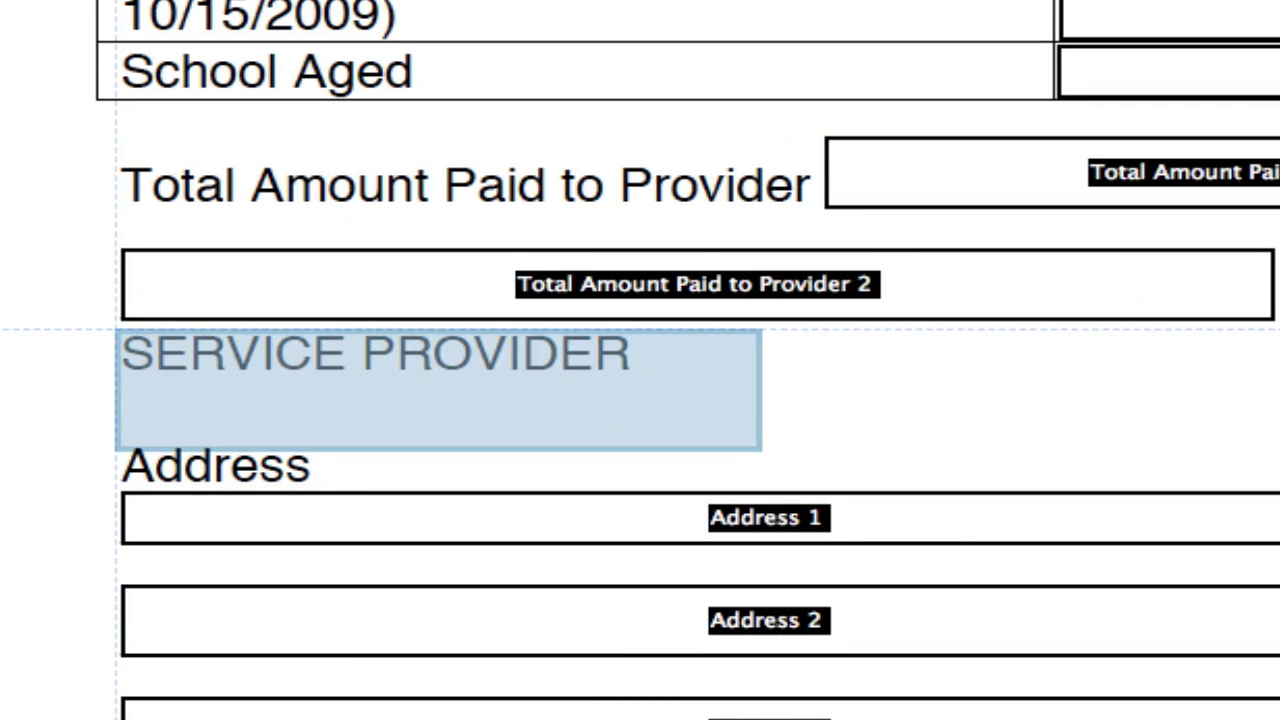
pyautogui.click(122, 327)
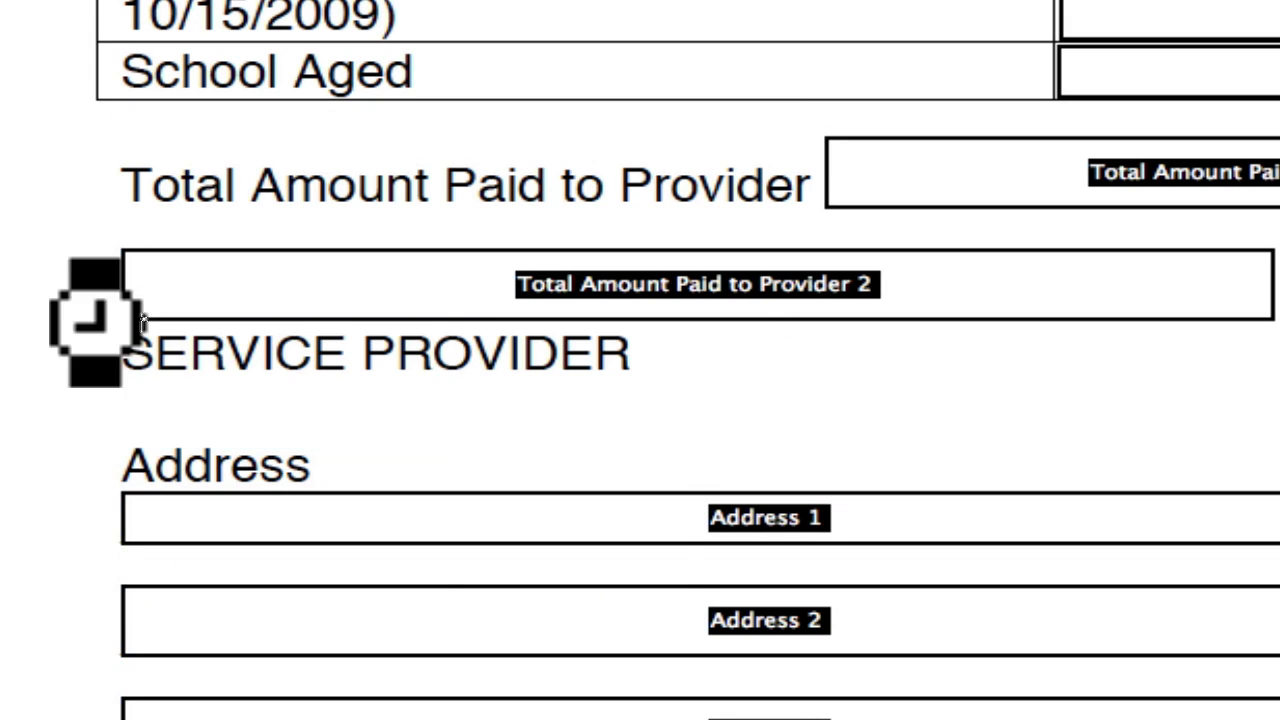
pyautogui.click(795, 290)
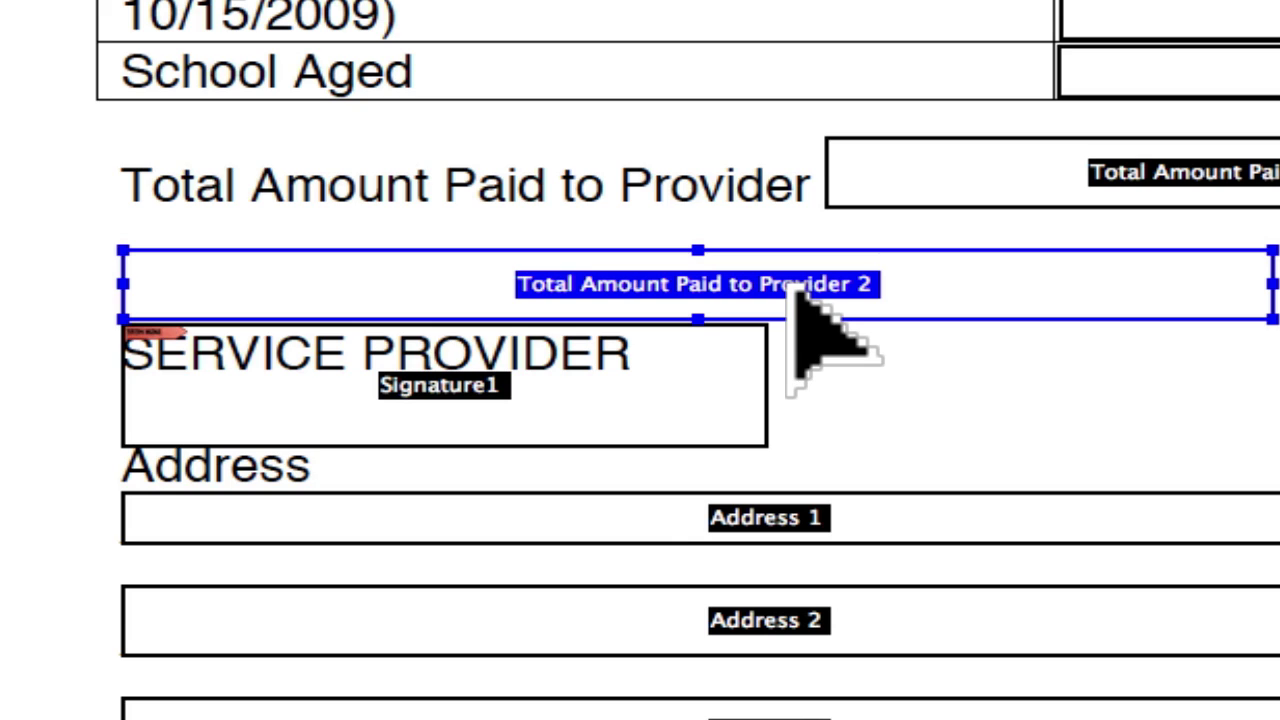
pyautogui.press('Delete')
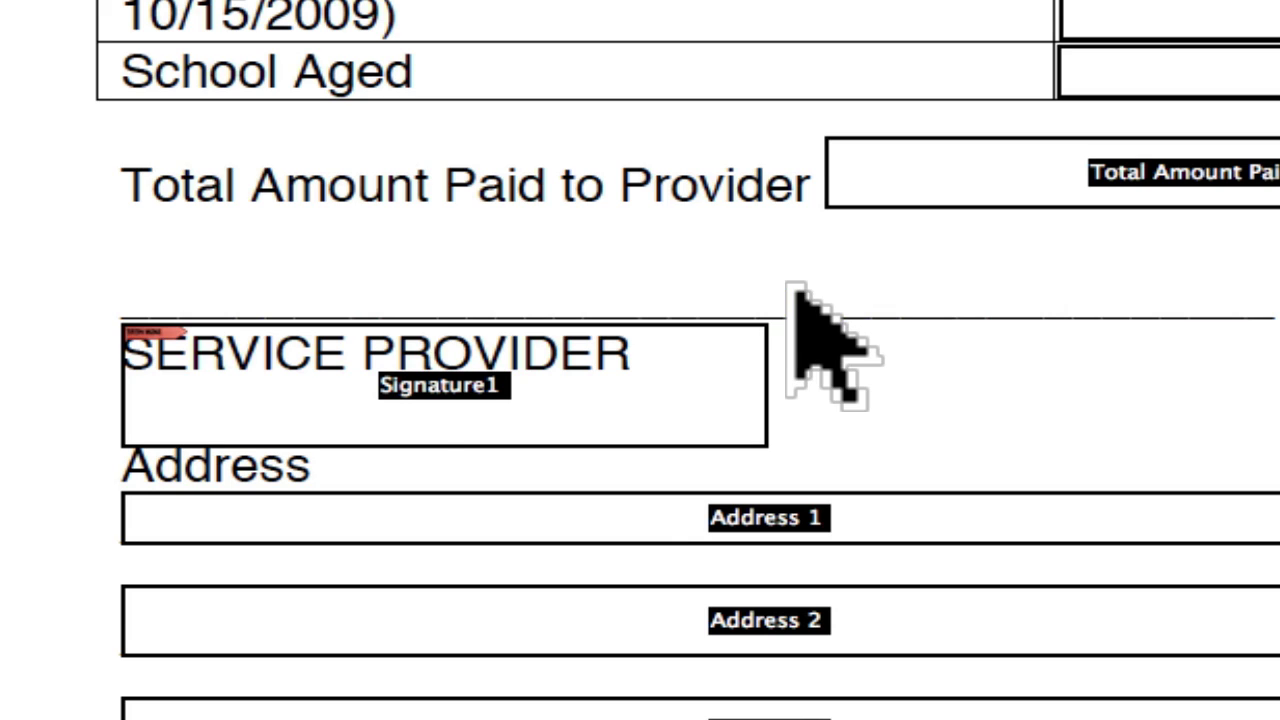
# Step: Move the signature field onto the Service Provider line, widen it to the line's full length and lower its upper edge below the total amount text
pyautogui.click(710, 398)
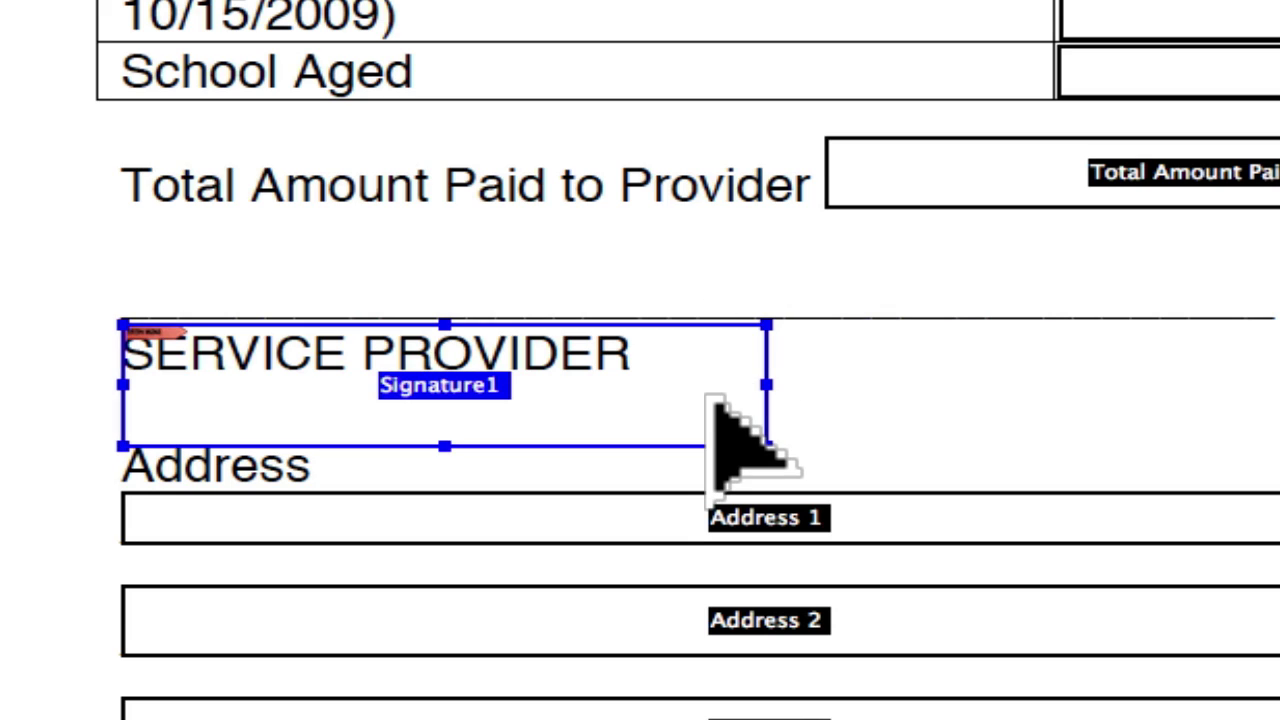
pyautogui.moveTo(708, 400); pyautogui.dragTo(718, 278)
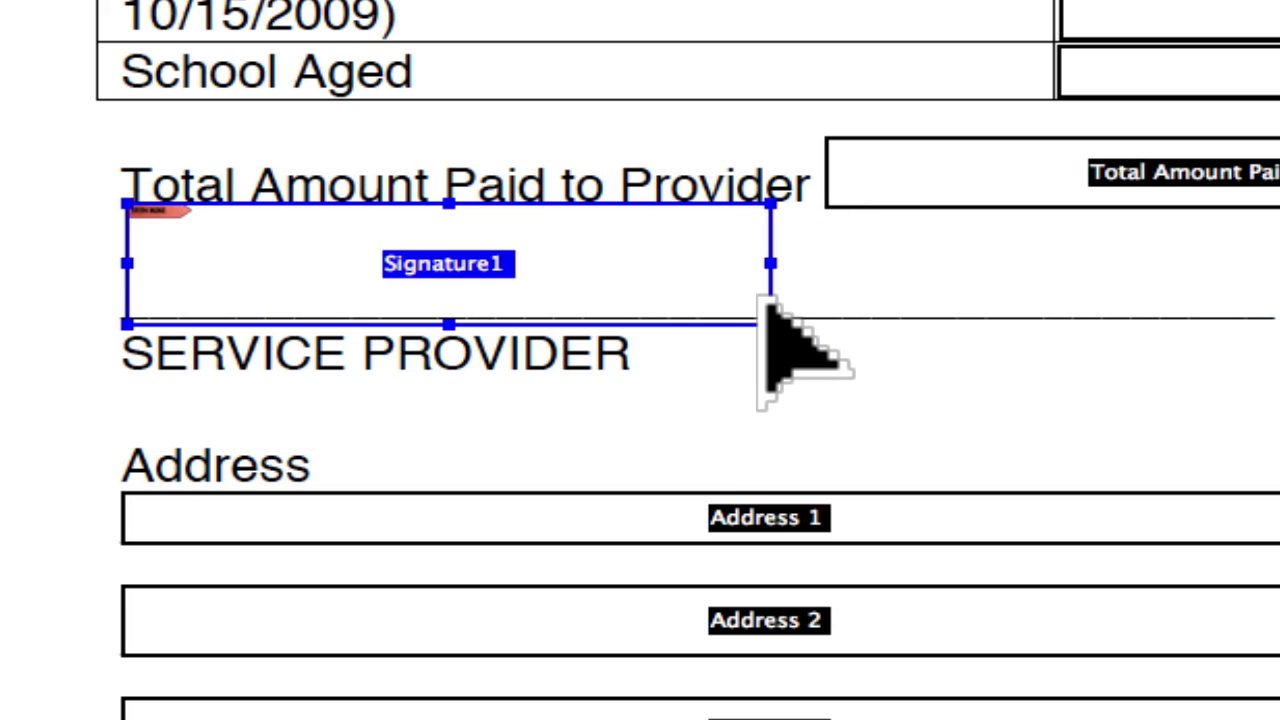
pyautogui.moveTo(771, 323); pyautogui.dragTo(1122, 341)
pyautogui.moveTo(1040, 338); pyautogui.dragTo(1194, 316)
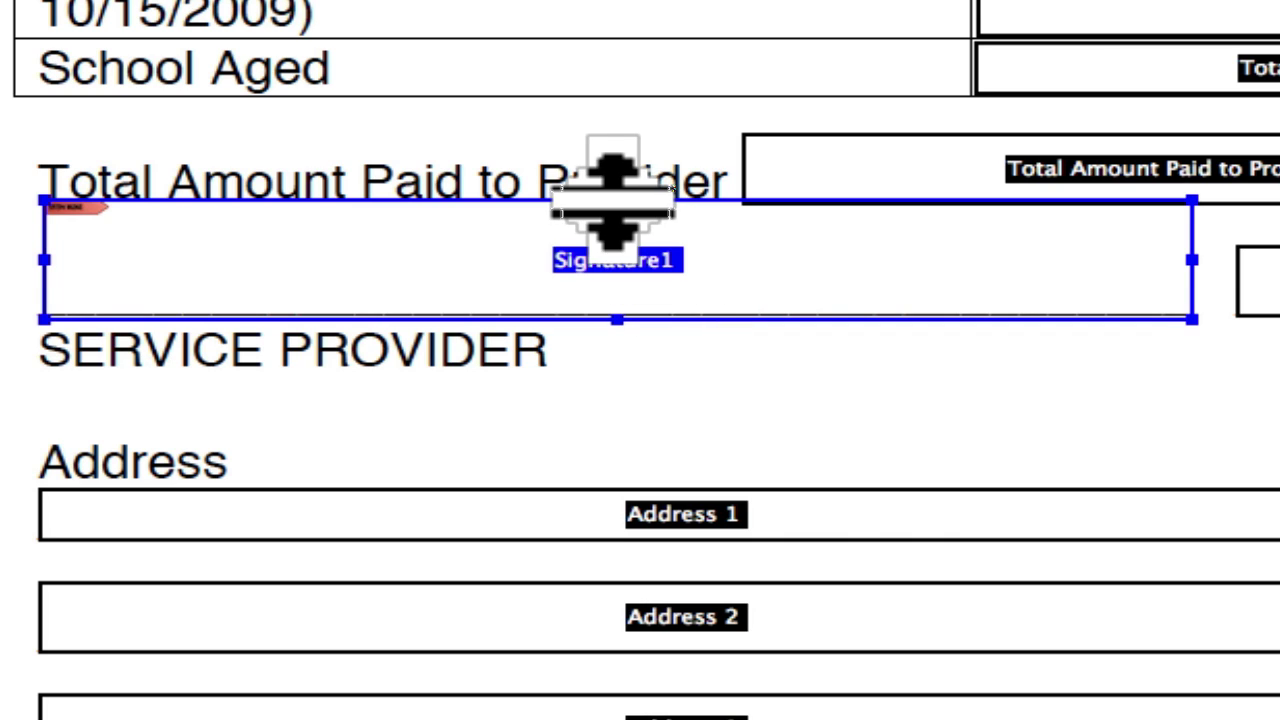
pyautogui.moveTo(609, 214); pyautogui.dragTo(612, 228)
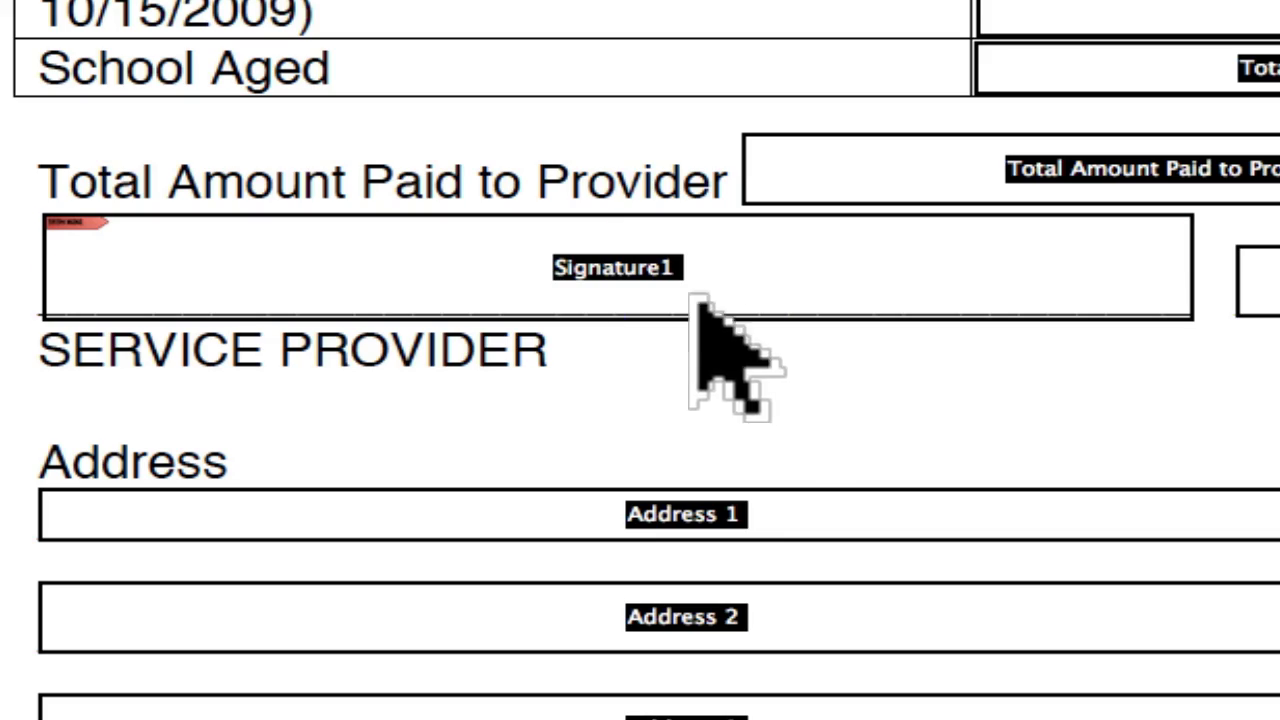
pyautogui.click(471, 257)
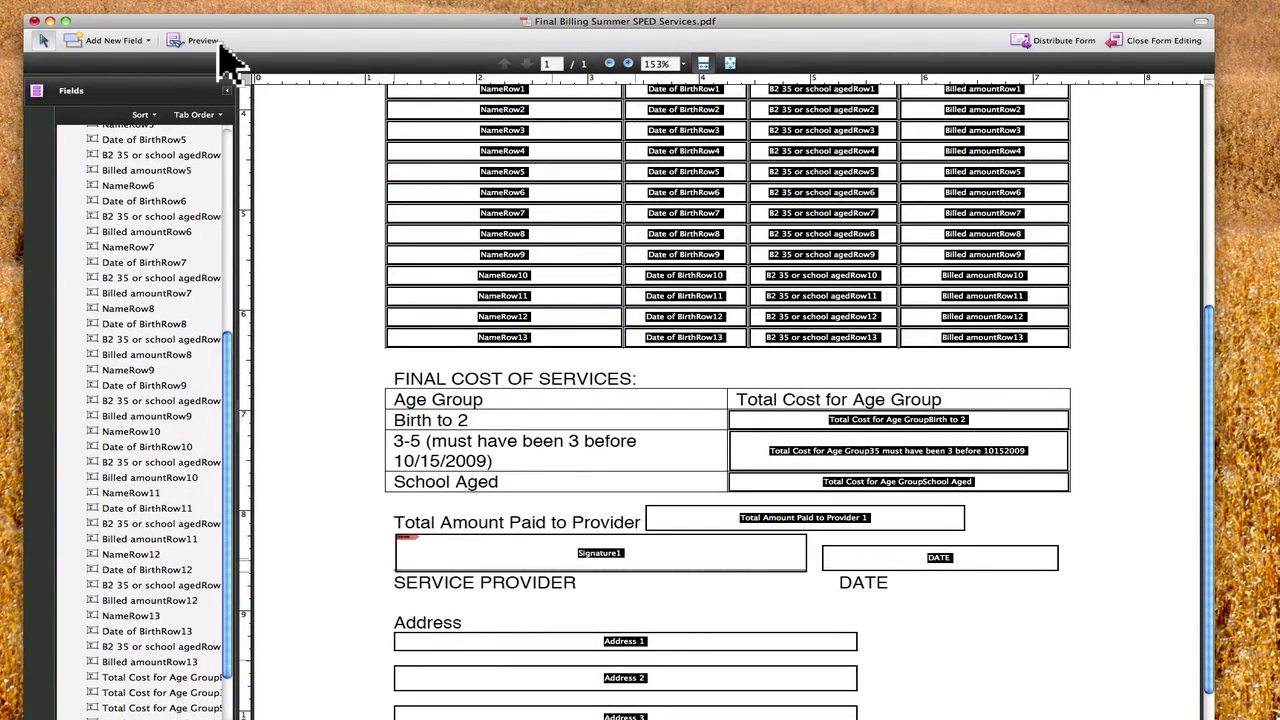
# Step: Preview the form with the new signature field, try the total amount field and return to layout editing
pyautogui.click(223, 40)
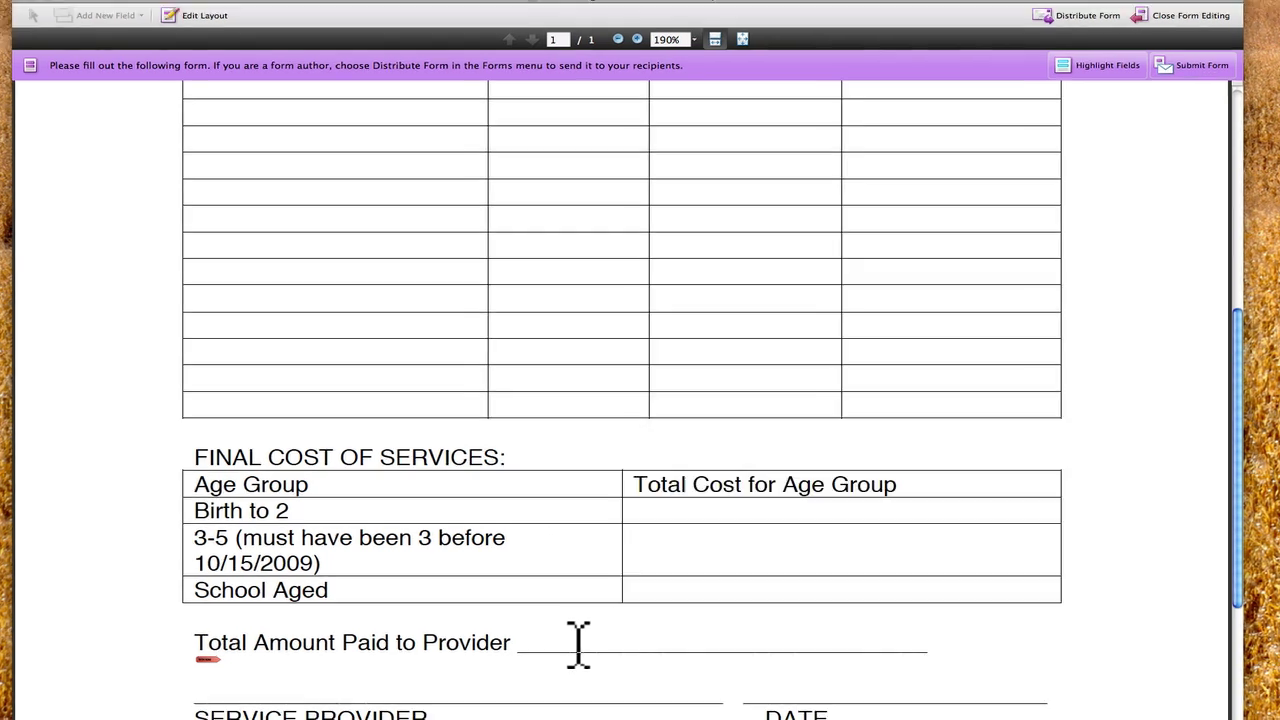
pyautogui.click(571, 650)
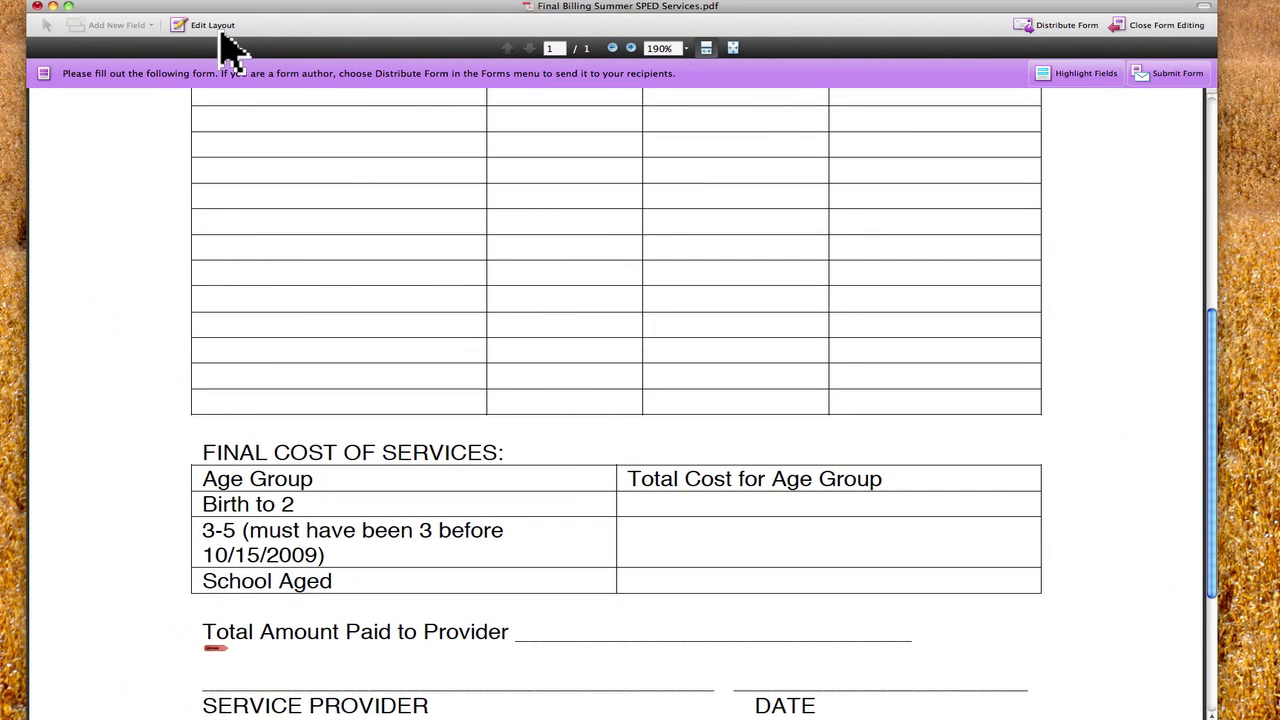
pyautogui.click(221, 30)
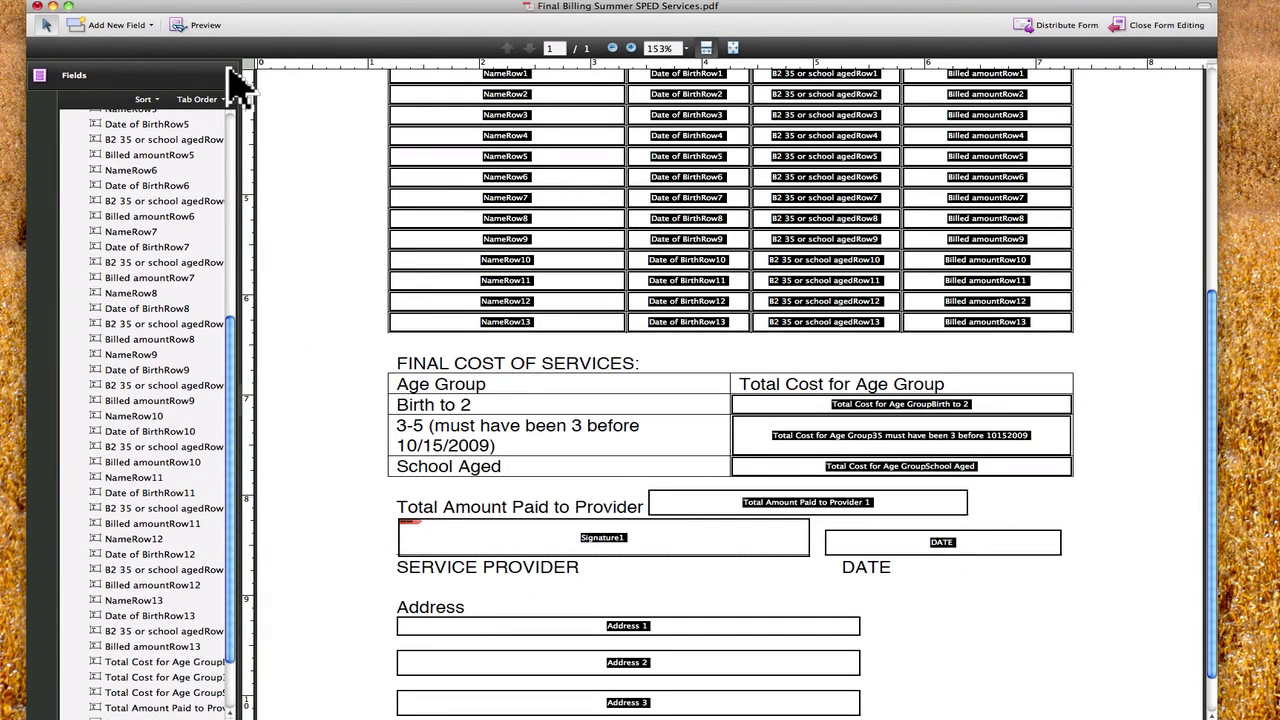
# Step: Examine the field list and the student table's fields in the layout, comparing them once more with the form preview
pyautogui.moveTo(240, 375); pyautogui.dragTo(242, 140)
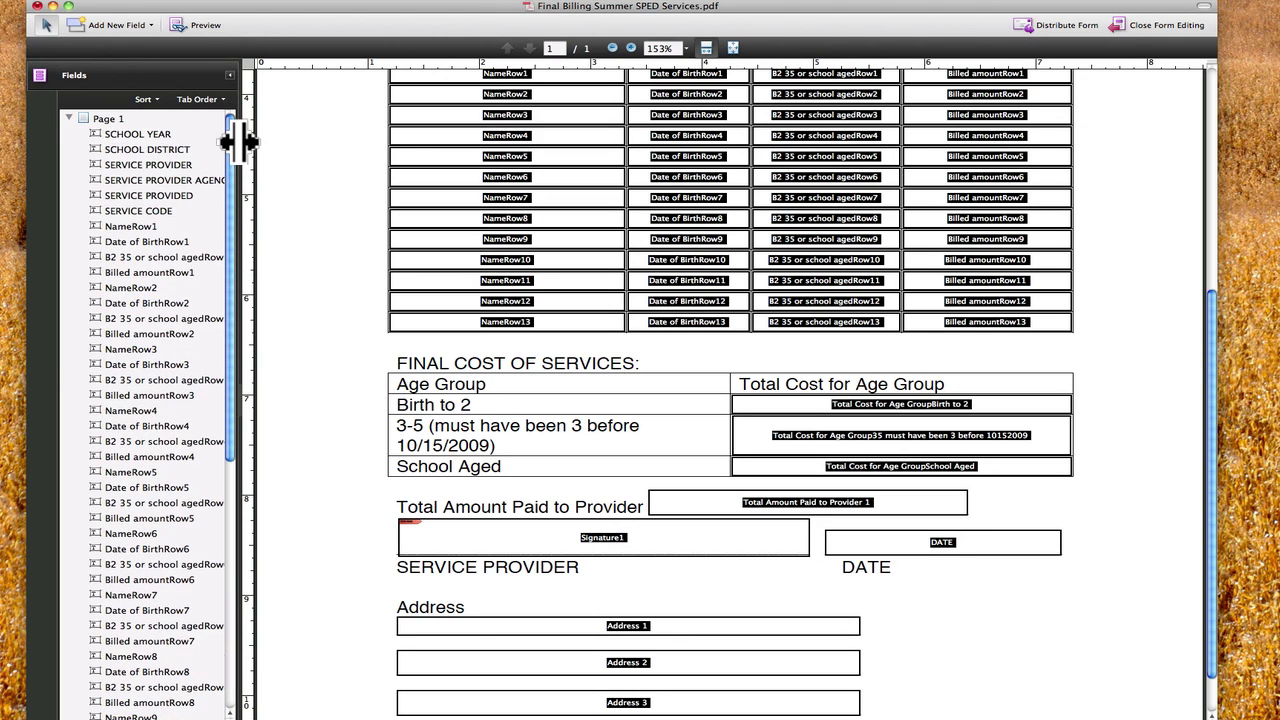
pyautogui.click(666, 182)
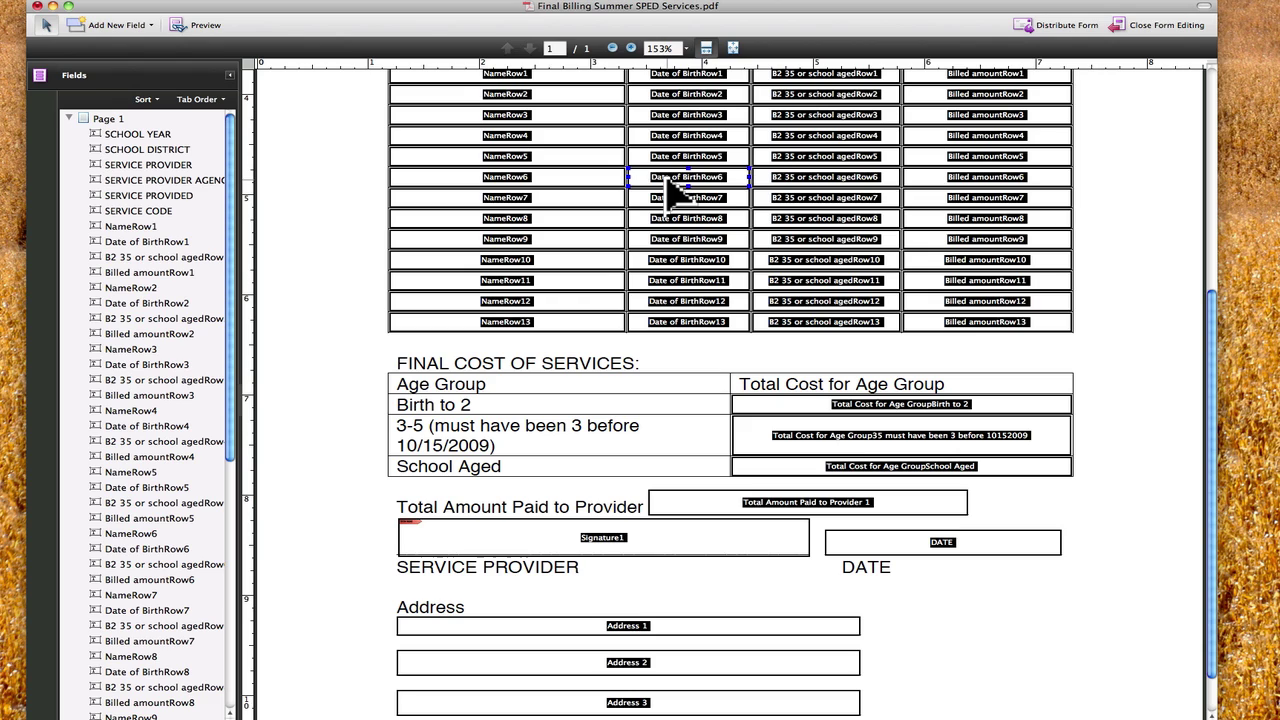
pyautogui.click(500, 140)
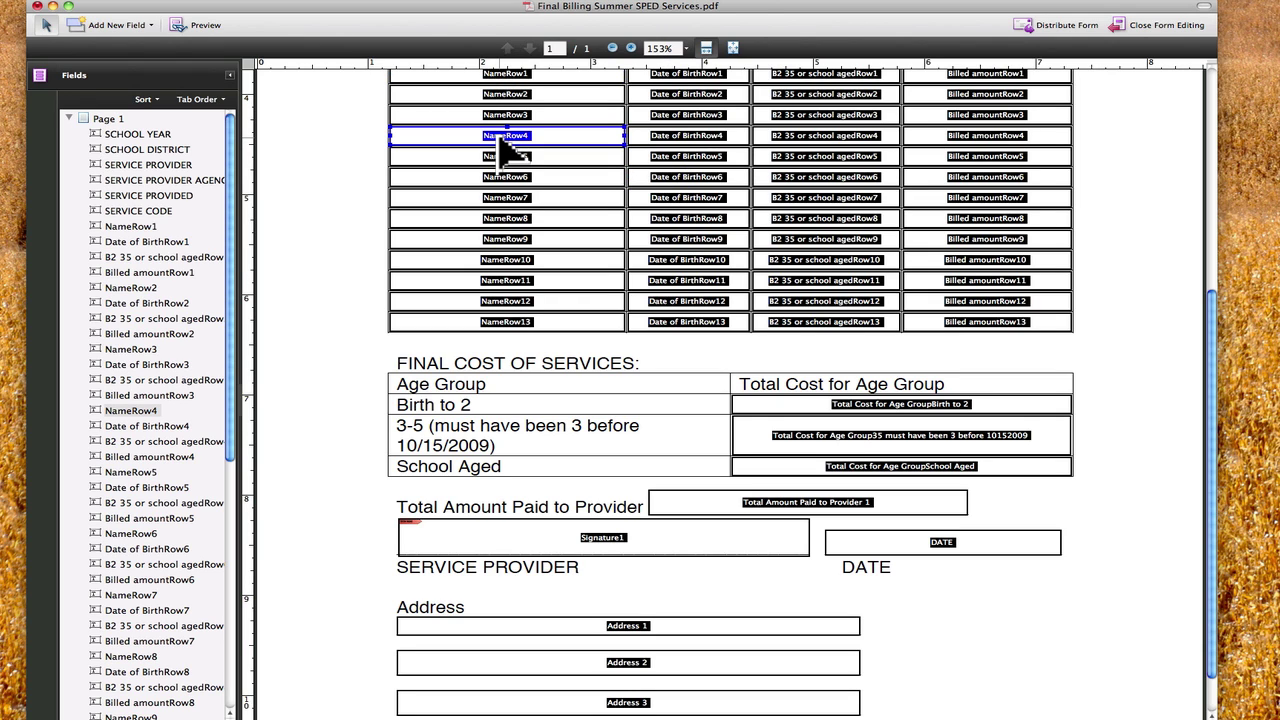
pyautogui.click(186, 28)
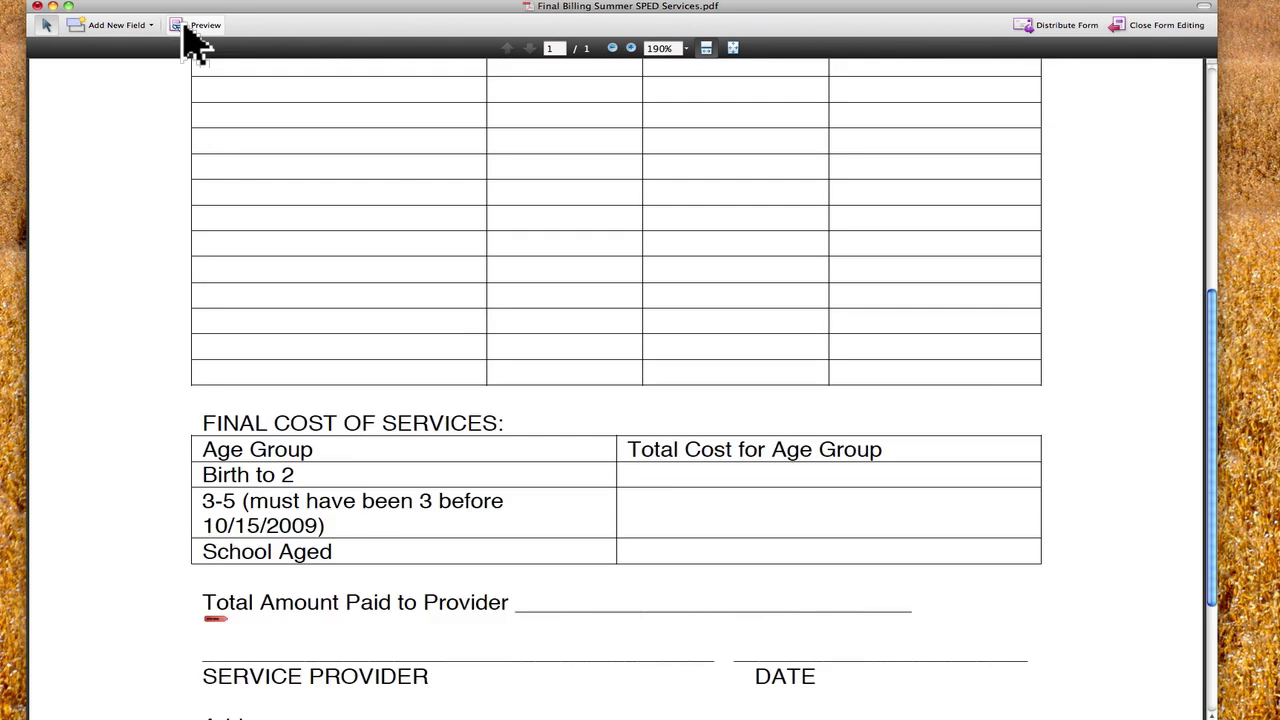
pyautogui.click(366, 128)
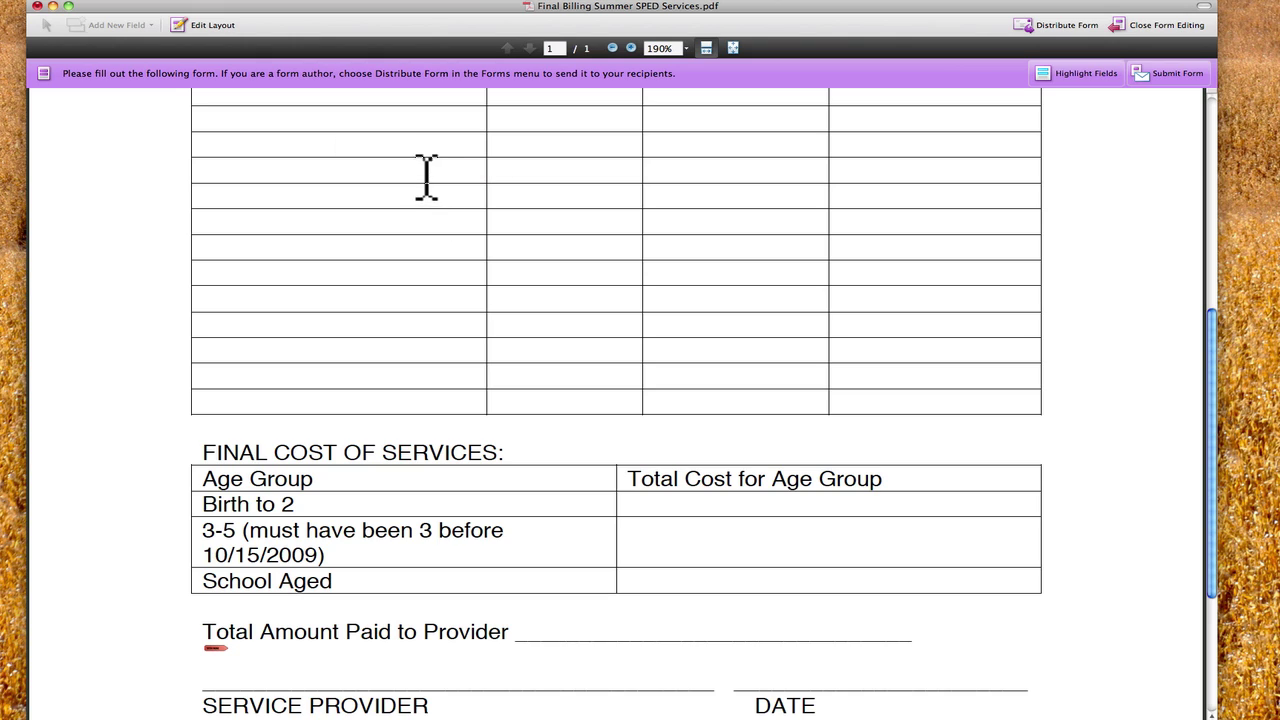
pyautogui.click(222, 28)
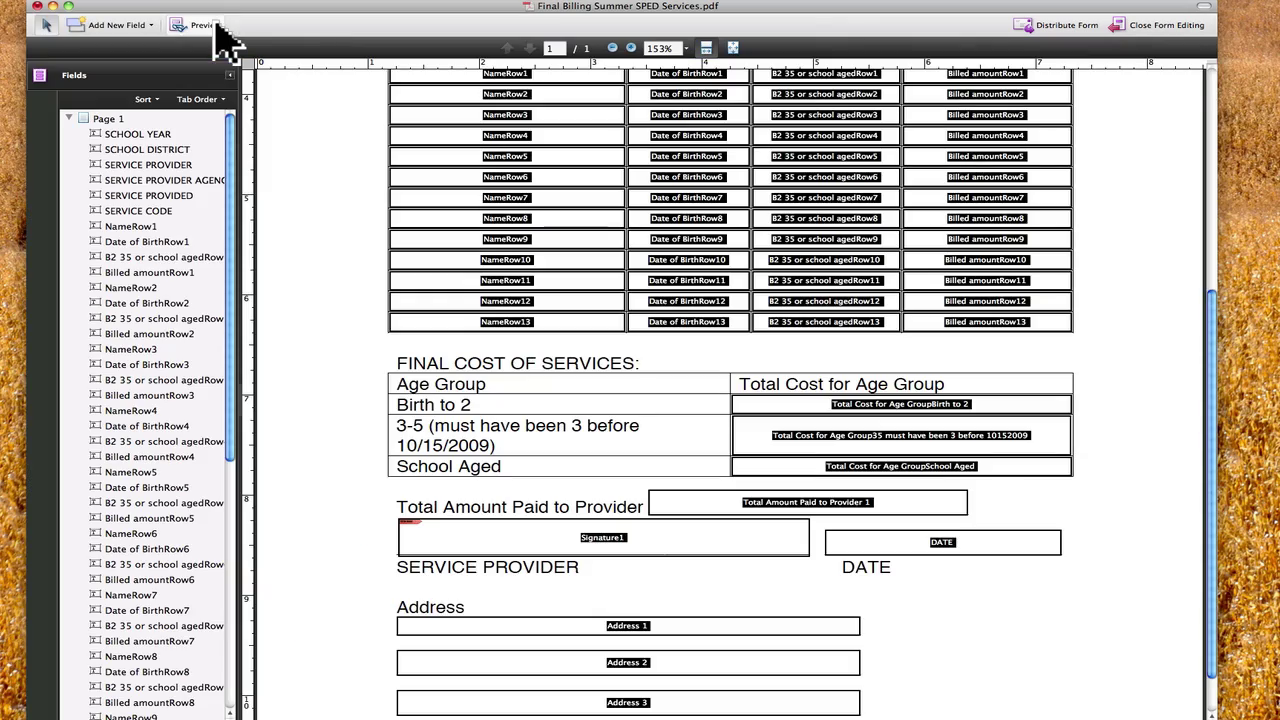
pyautogui.click(505, 199)
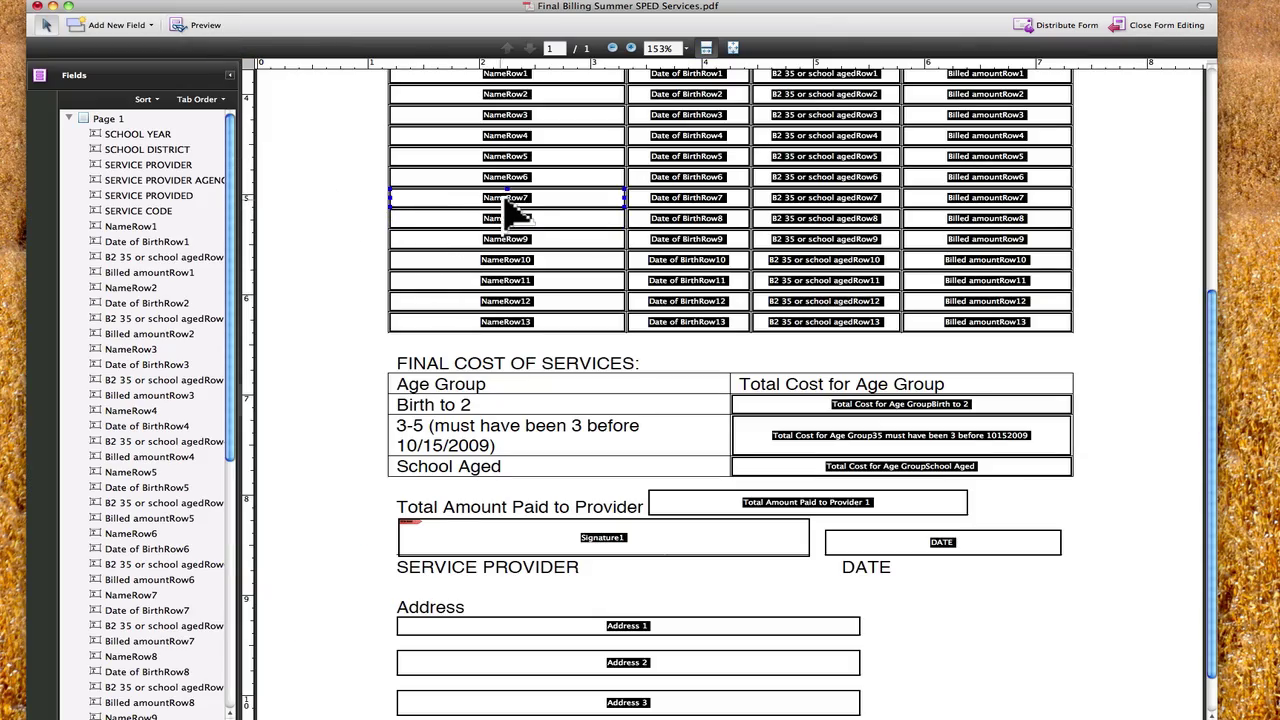
# Step: Examine the tab sequence of the student table's fields by selecting neighbouring fields across its rows
pyautogui.click(686, 200)
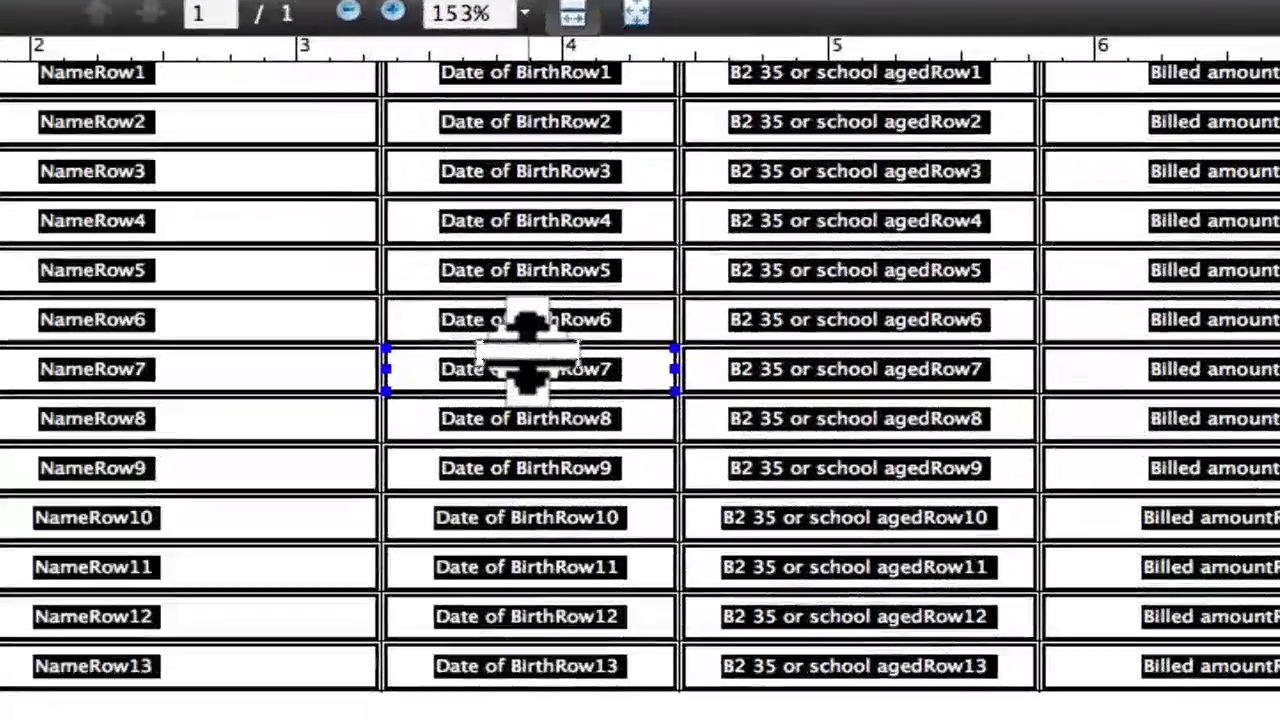
pyautogui.click(590, 470)
pyautogui.click(805, 470)
pyautogui.click(790, 369)
pyautogui.click(222, 568)
pyautogui.click(55, 478)
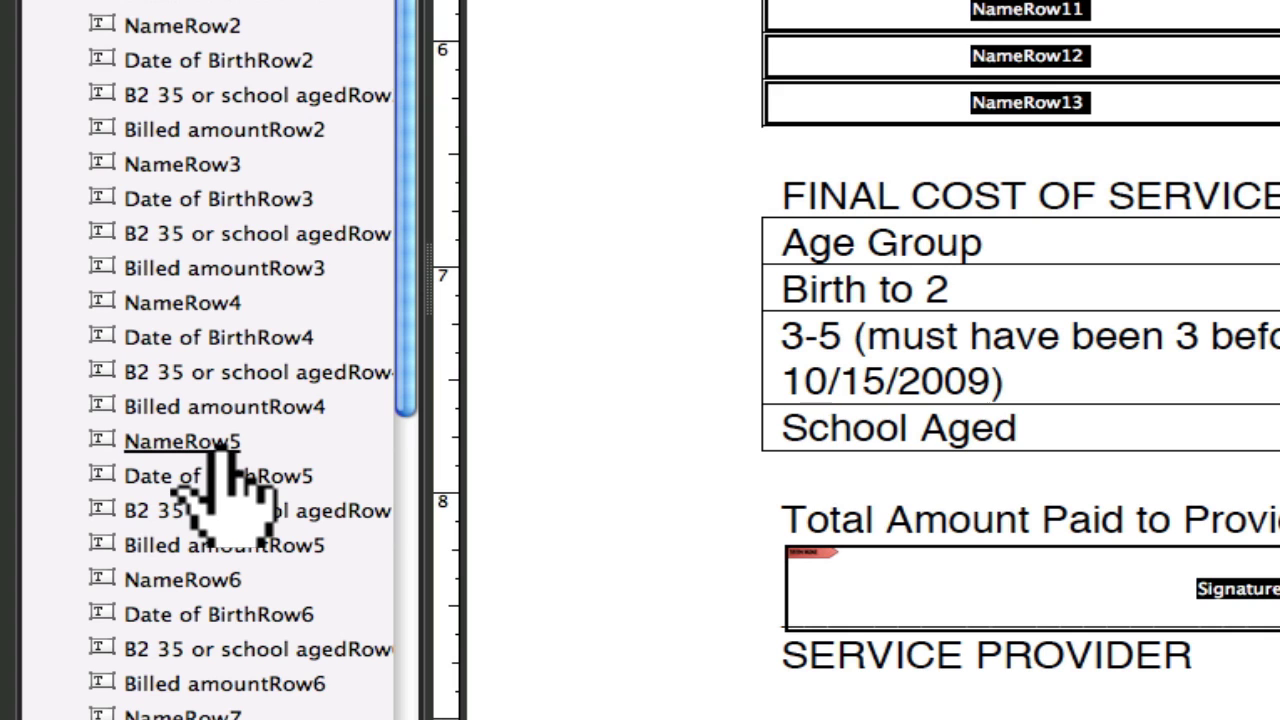
# Step: Move NameRow5 ahead of Billed amountRow4 in the field list's tab order and check the row 5 fields in the table
pyautogui.moveTo(222, 455); pyautogui.dragTo(220, 388)
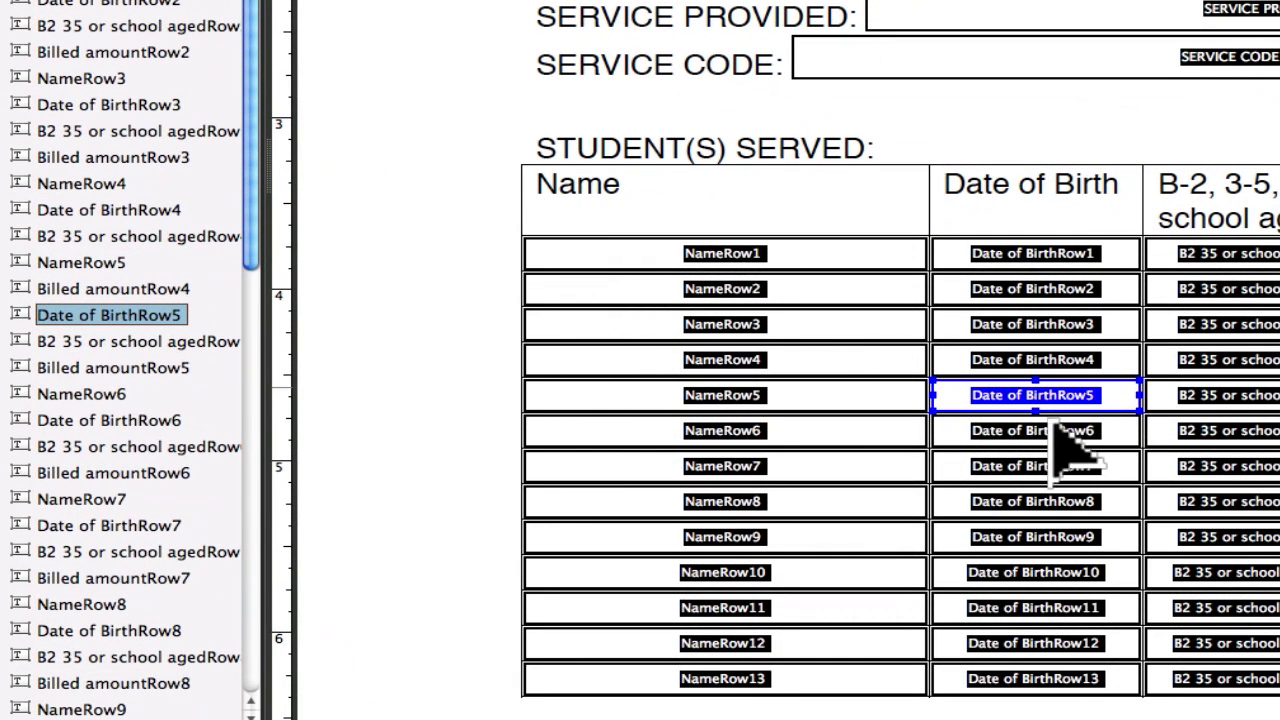
pyautogui.keyDown('shift'); pyautogui.click(764, 380); pyautogui.keyUp('shift')
pyautogui.click(763, 386)
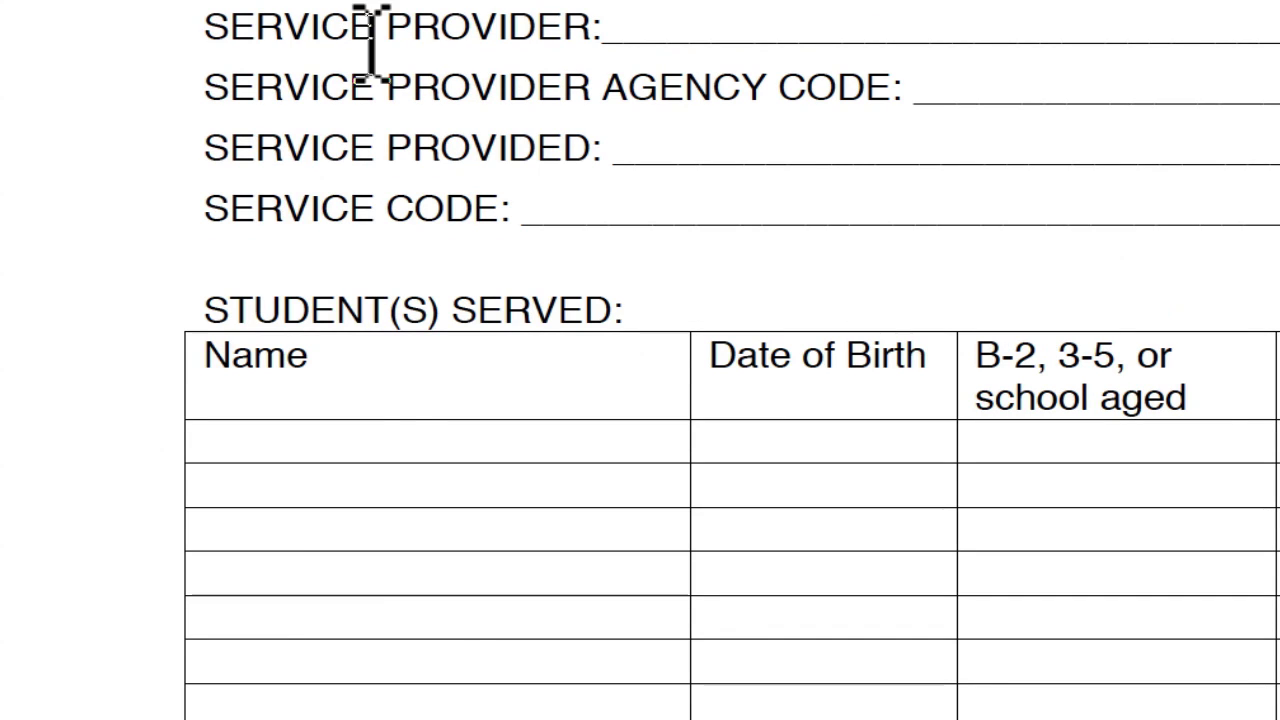
# Step: Test the tab order across student table rows 4 and 5 in preview, switching to layout editing and back to preview
pyautogui.click(407, 562)
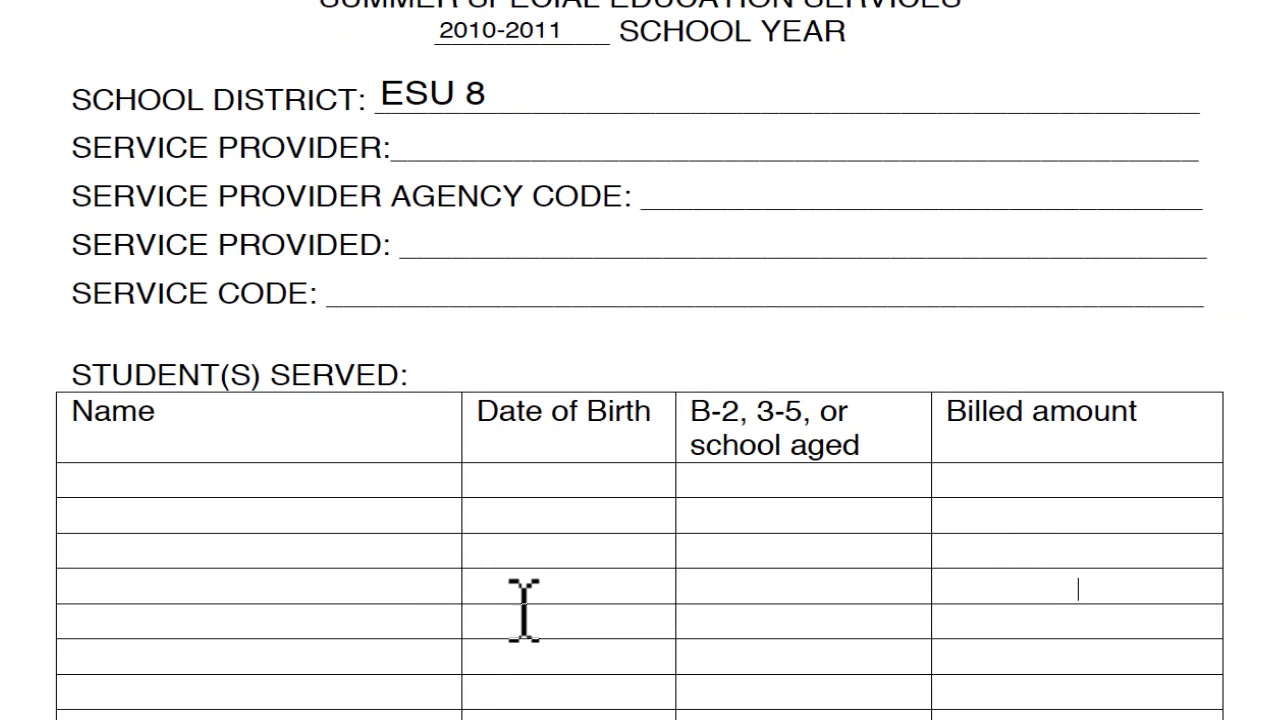
pyautogui.press('Tab')
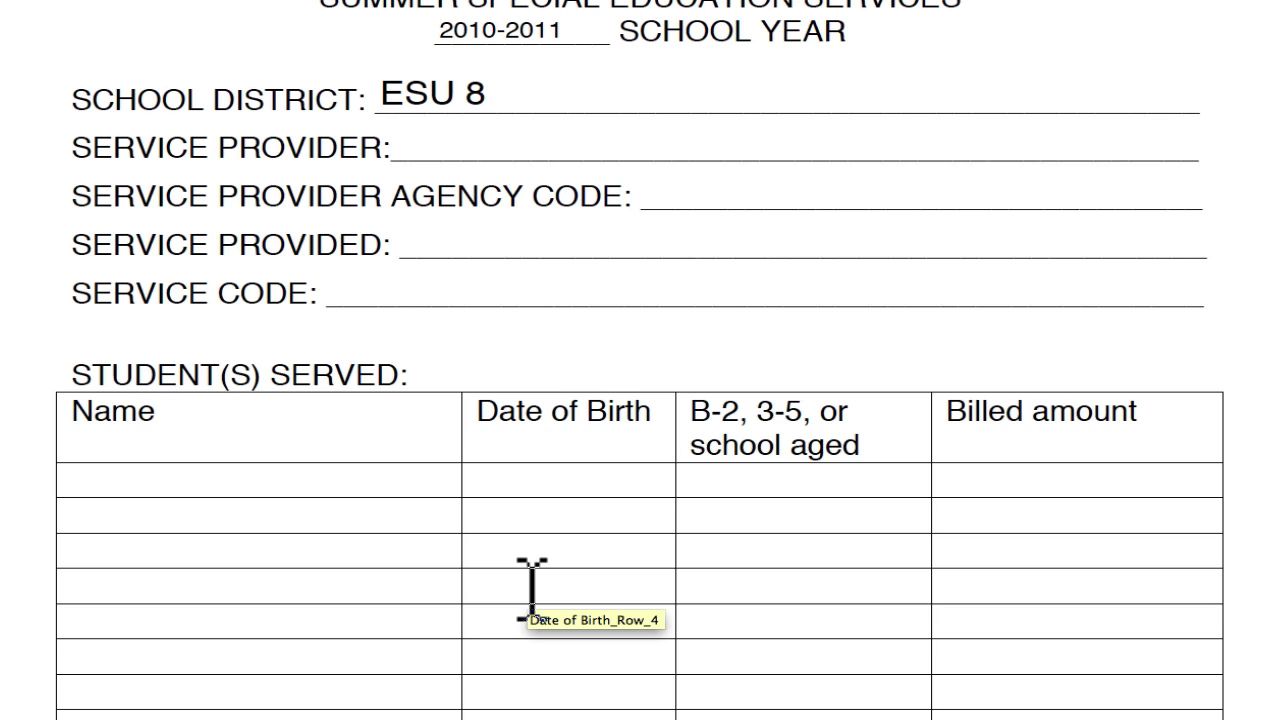
pyautogui.press('Tab')
pyautogui.press('Tab')
pyautogui.press('Tab')
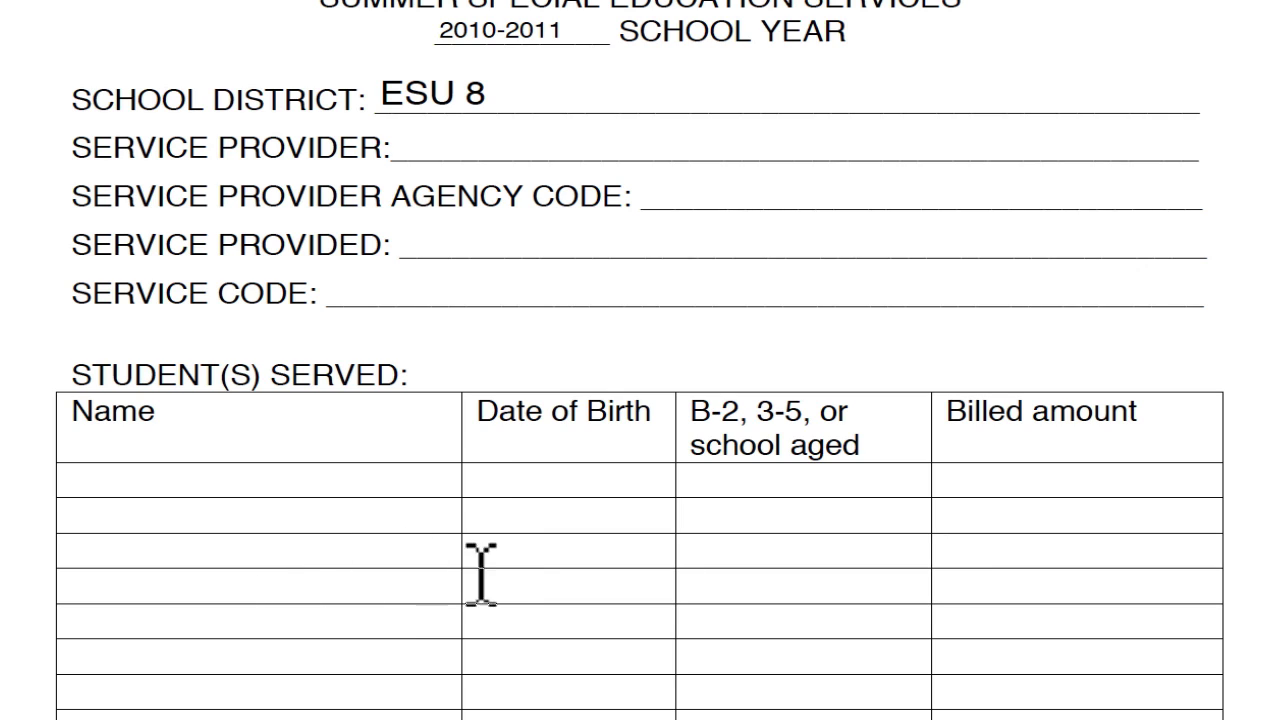
pyautogui.press('Tab')
pyautogui.press('Tab')
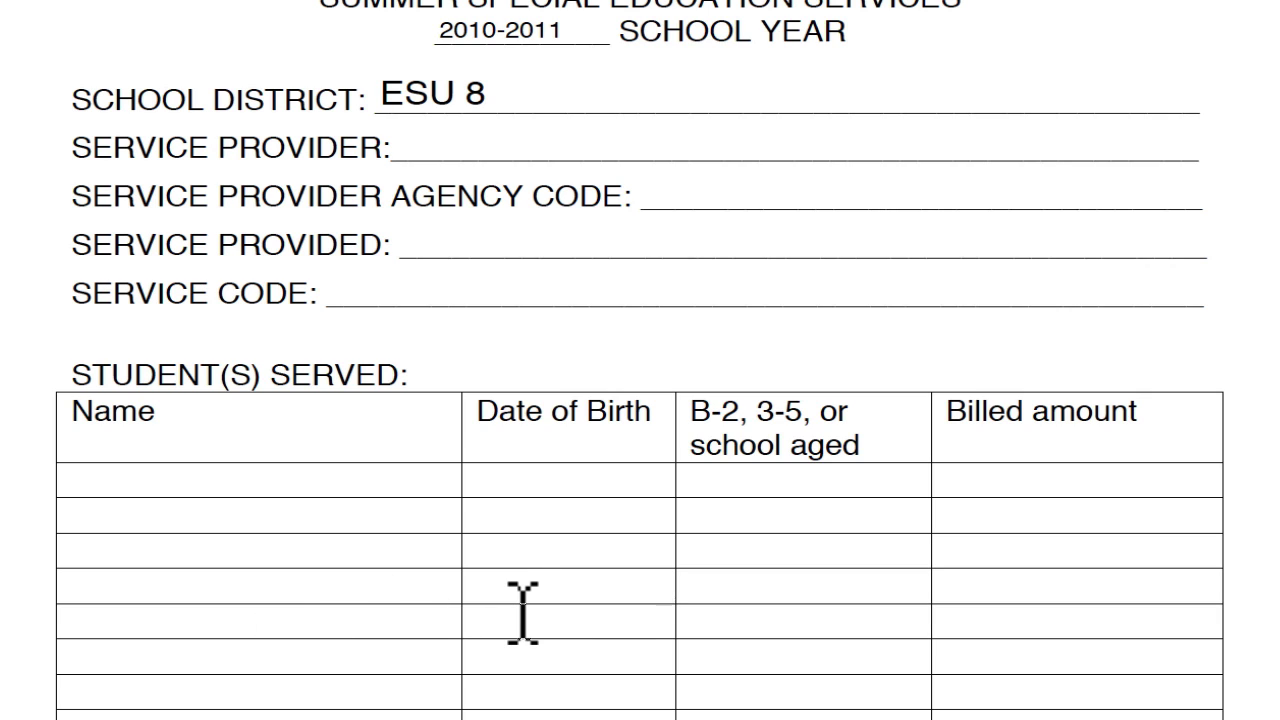
pyautogui.hotkey('shift', 'Tab')
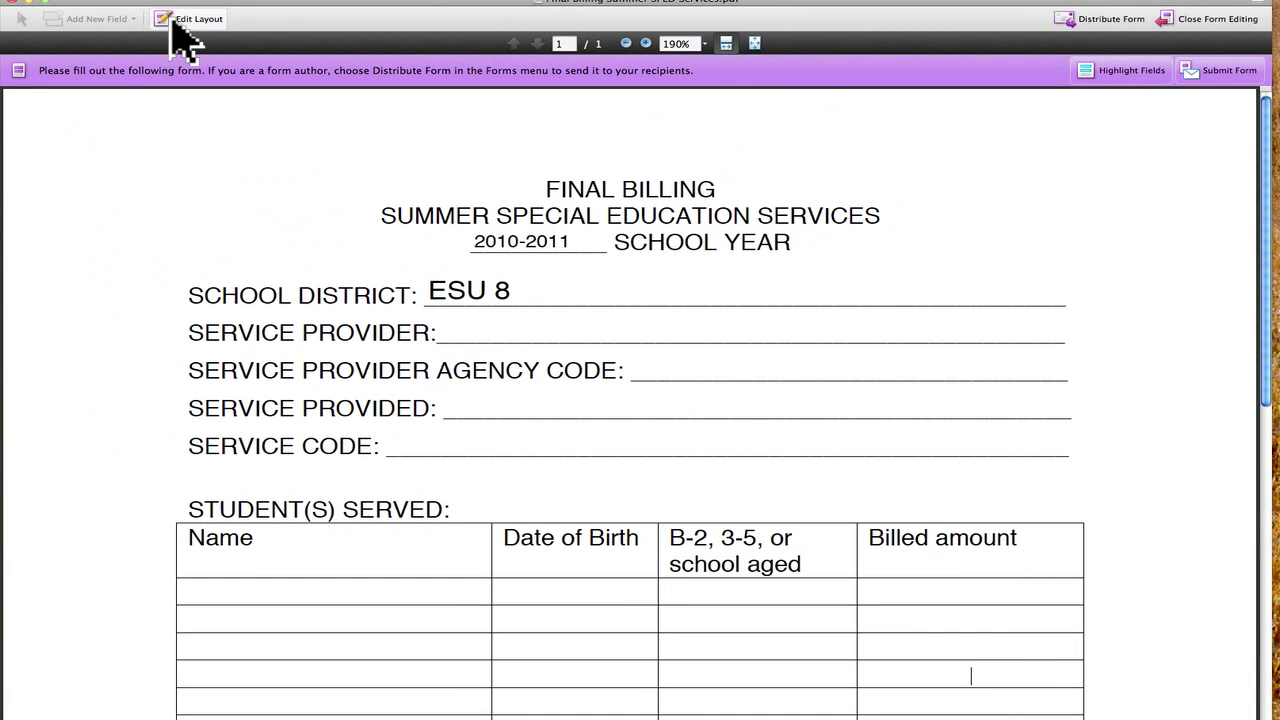
pyautogui.click(175, 22)
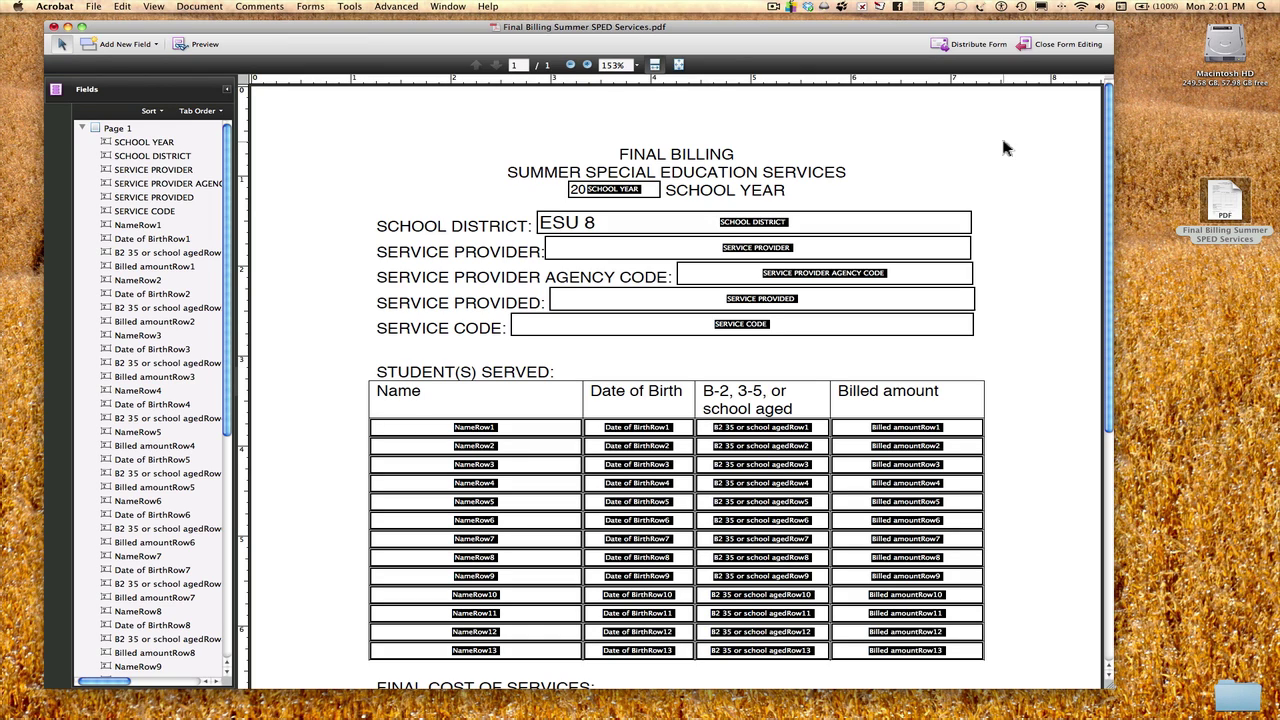
pyautogui.click(193, 46)
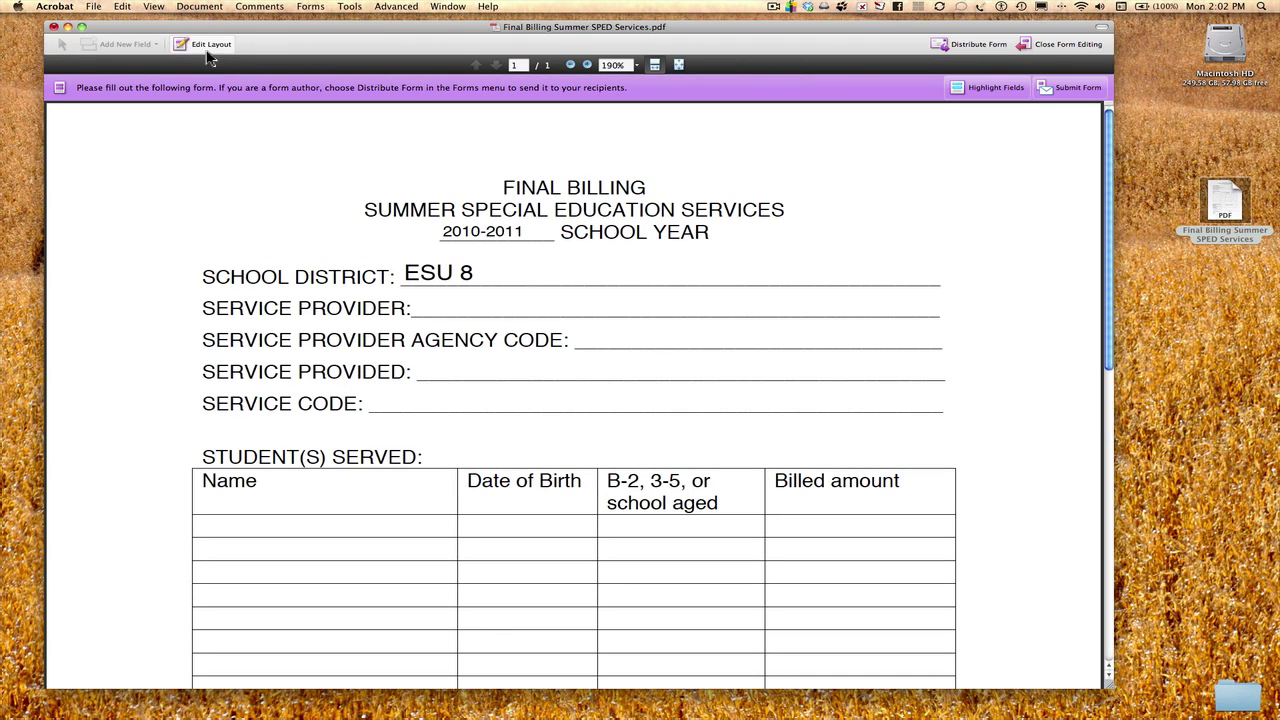